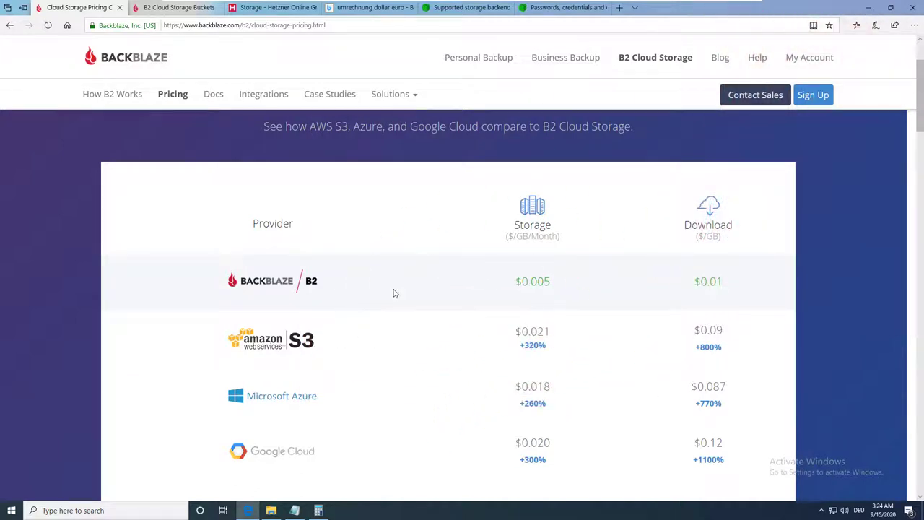
# Step: Scroll up to the B2 Cloud Storage Calculator and highlight the 1500 GB initial upload value
pyautogui.scroll(5, 386, 239)
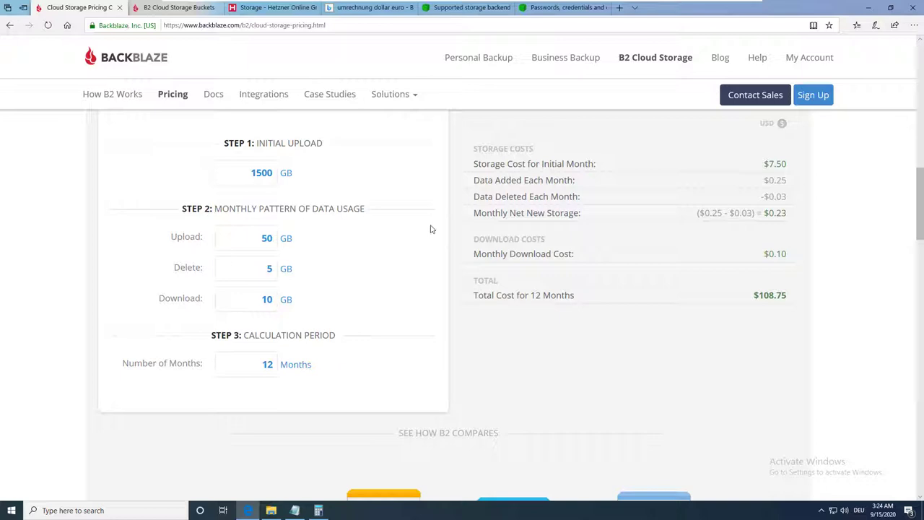
pyautogui.moveTo(252, 172); pyautogui.dragTo(269, 173)
pyautogui.moveTo(269, 173); pyautogui.dragTo(265, 171)
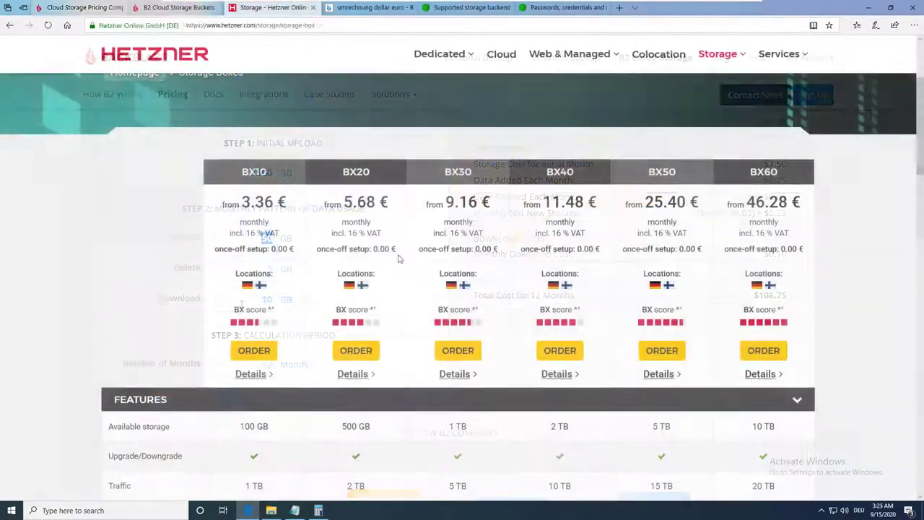
# Step: Scroll through the Hetzner Storage Box pricing and features table and back to the top
pyautogui.scroll(-2, 398, 262)
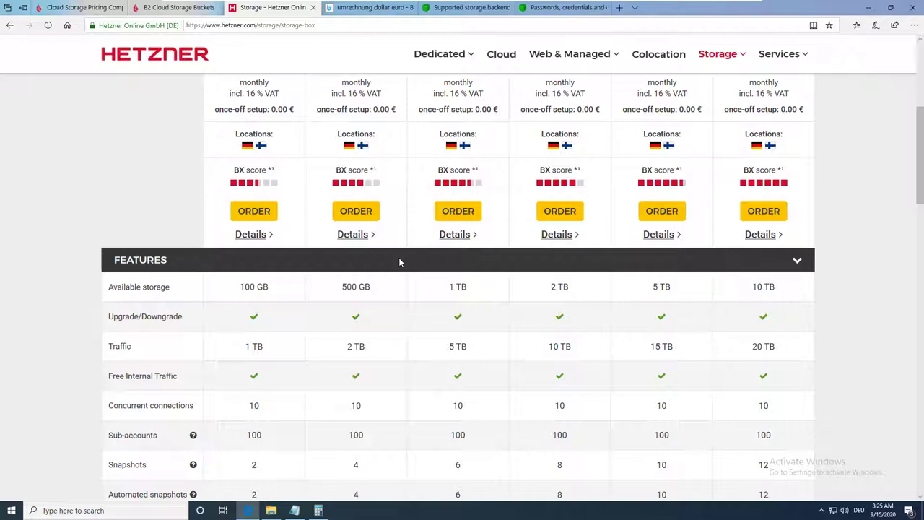
pyautogui.scroll(4, 398, 262)
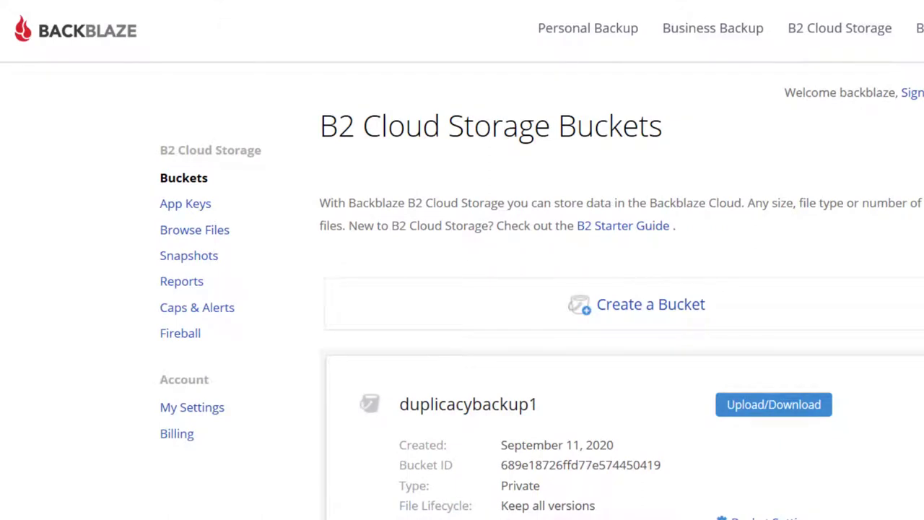
# Step: Create a new Private Backblaze B2 bucket with the unique name usefulviddemo
pyautogui.click(620, 302)
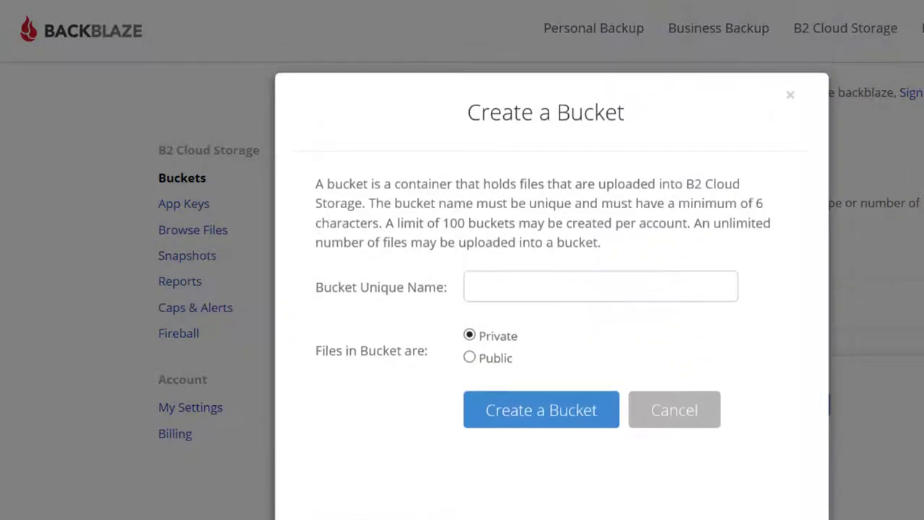
pyautogui.click(569, 296)
pyautogui.write('U')
pyautogui.press('BackSpace')
pyautogui.write('useful')
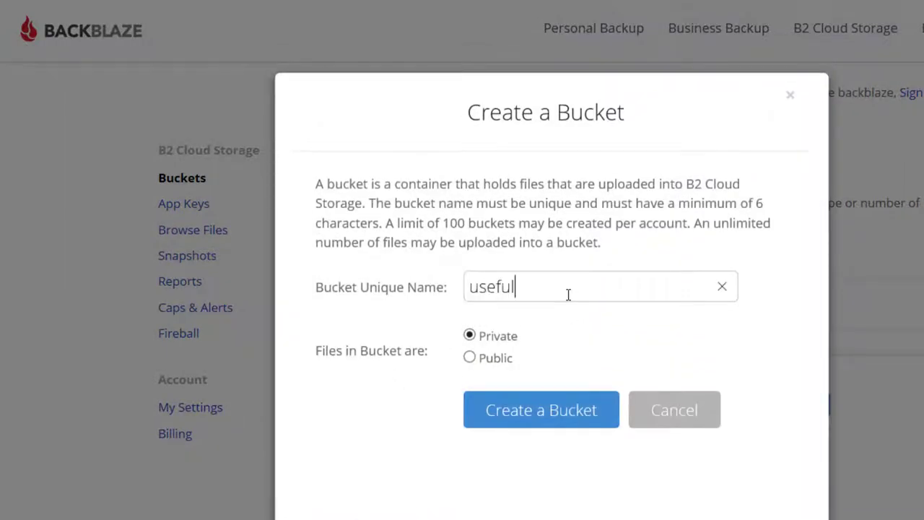
pyautogui.write('vidddemo')
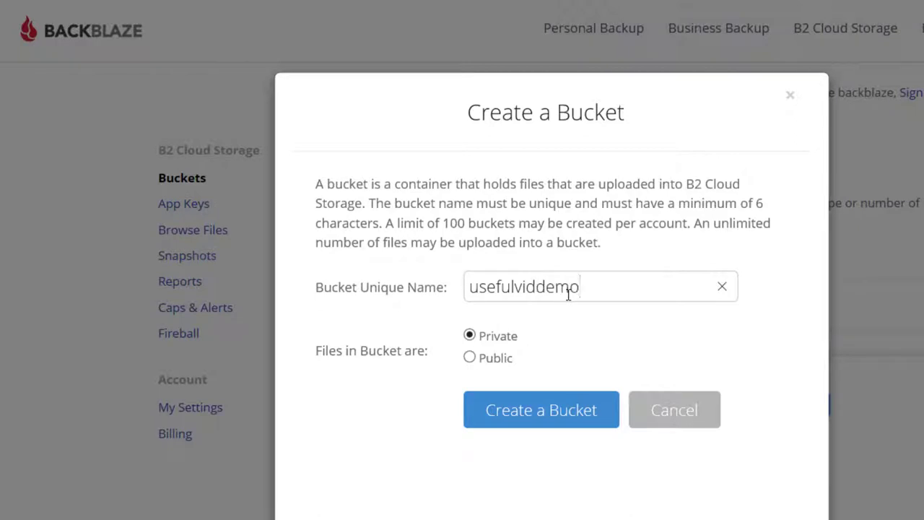
pyautogui.click(584, 426)
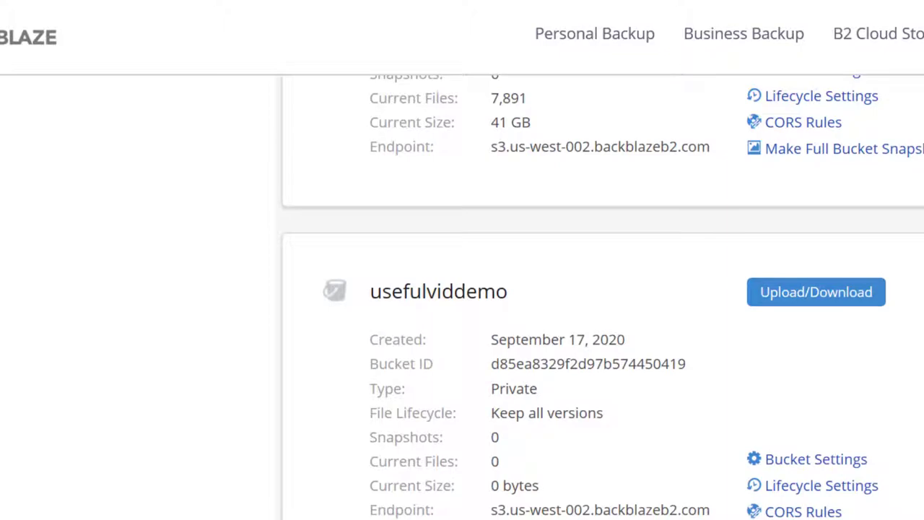
pyautogui.scroll(5, 683, 301)
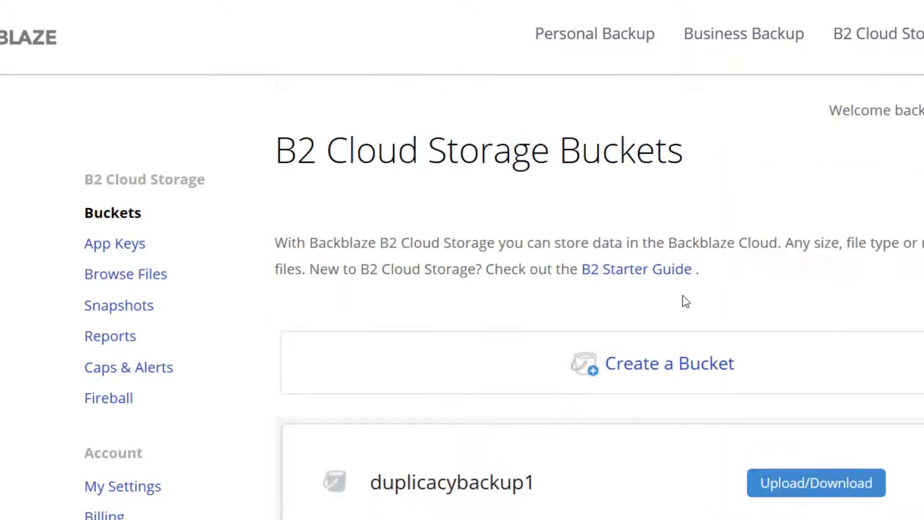
# Step: Create an application key named usefulviddemo with access limited to the usefulviddemo bucket
pyautogui.click(105, 246)
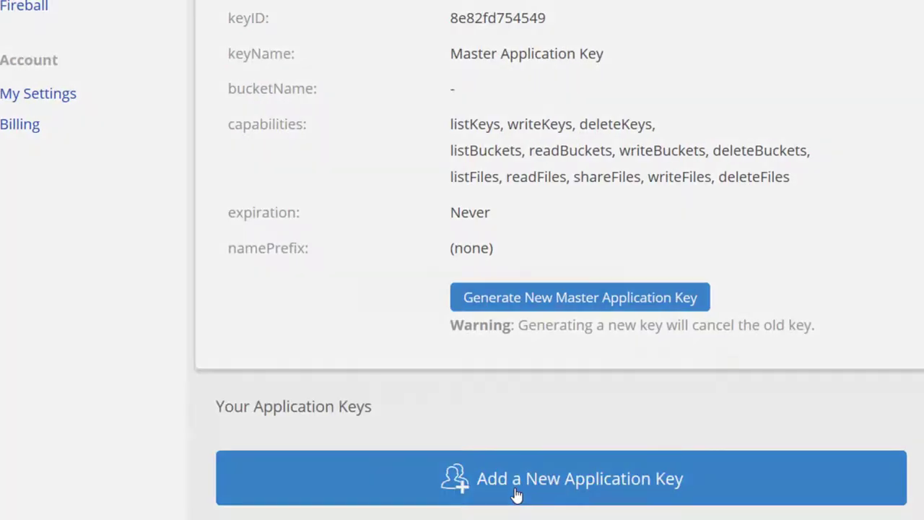
pyautogui.click(515, 495)
pyautogui.click(505, 110)
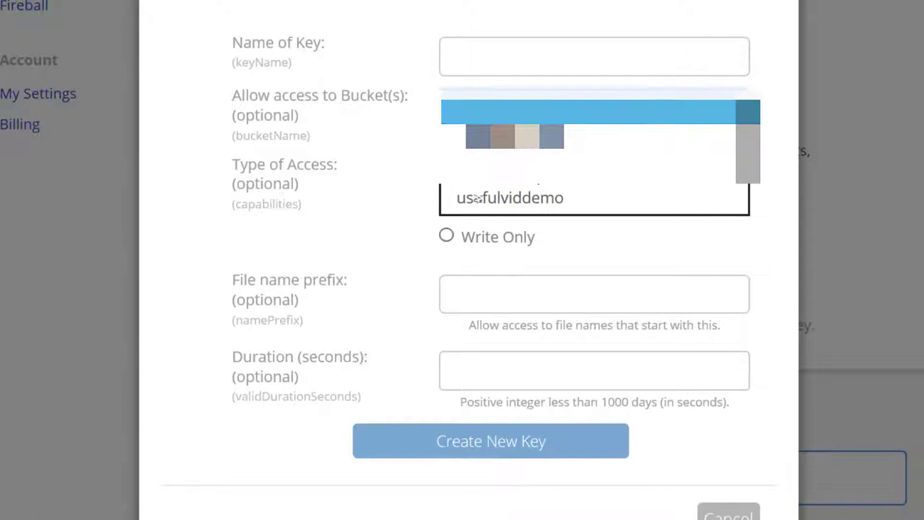
pyautogui.click(540, 198)
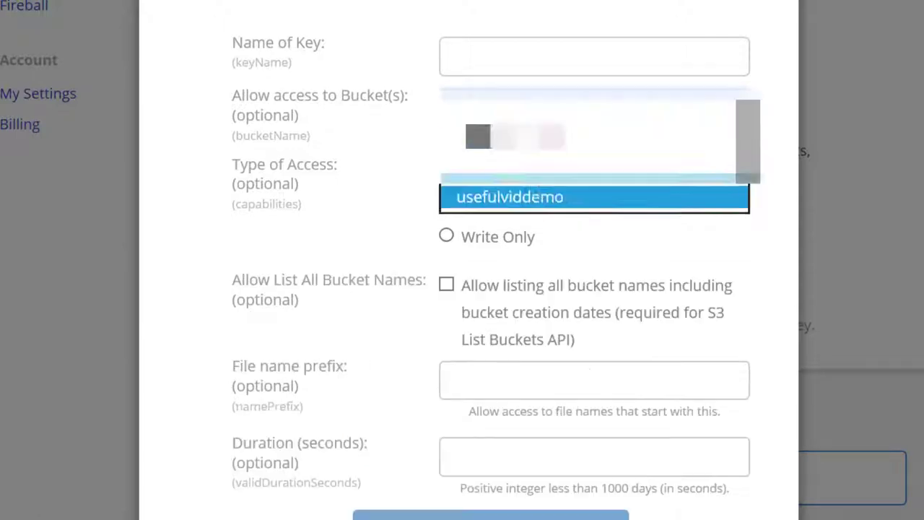
pyautogui.click(565, 64)
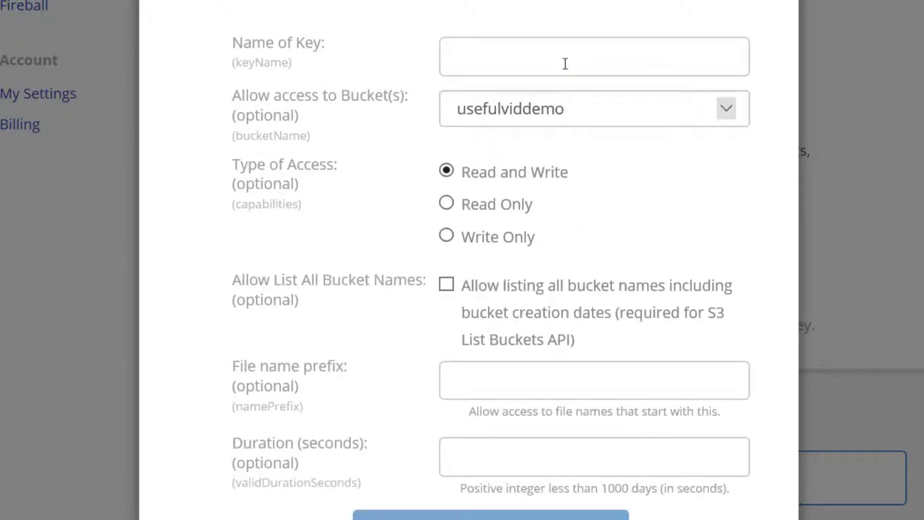
pyautogui.write('usef')
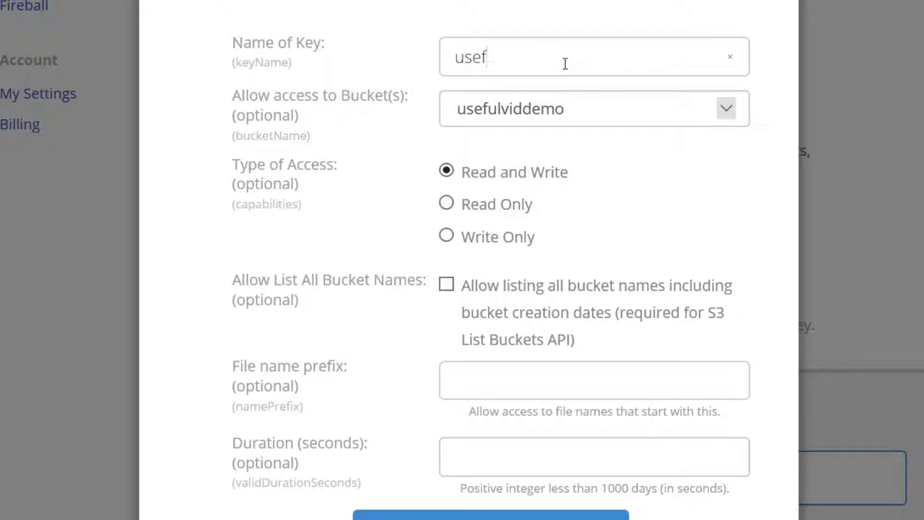
pyautogui.write('ulviddemo')
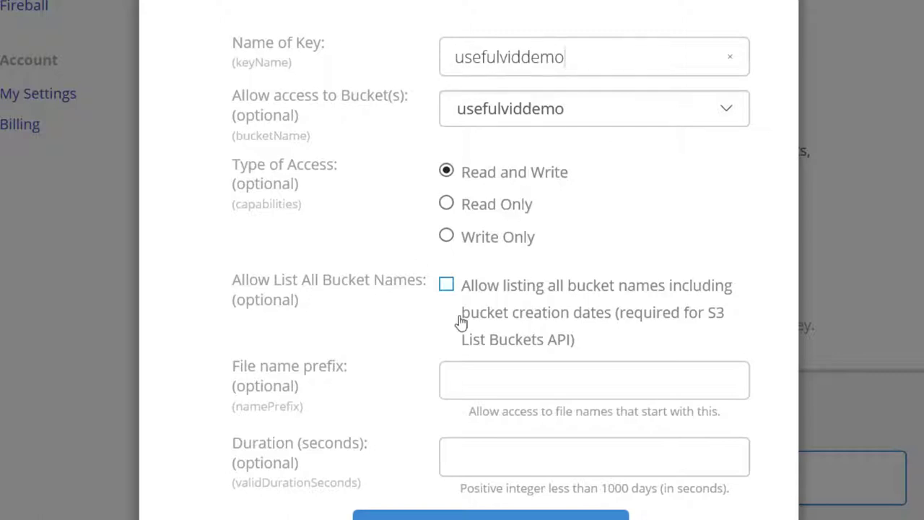
pyautogui.scroll(-1, 528, 475)
pyautogui.click(528, 502)
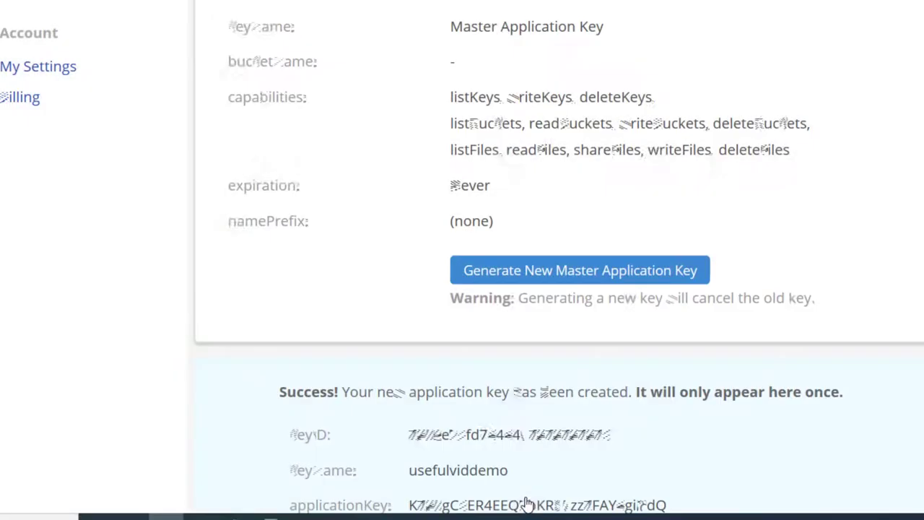
# Step: Copy the newly created application key to the clipboard
pyautogui.scroll(-2, 712, 398)
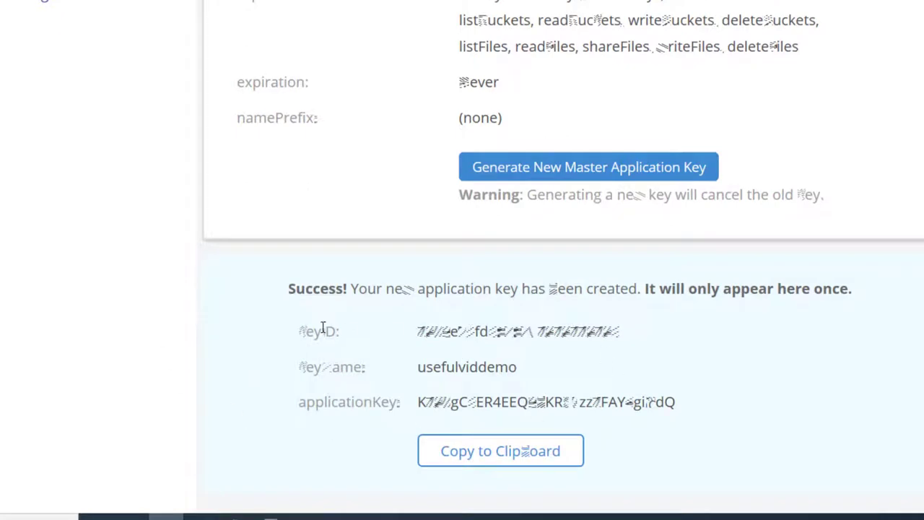
pyautogui.moveTo(302, 330); pyautogui.dragTo(691, 429)
pyautogui.click(691, 429)
pyautogui.click(547, 455)
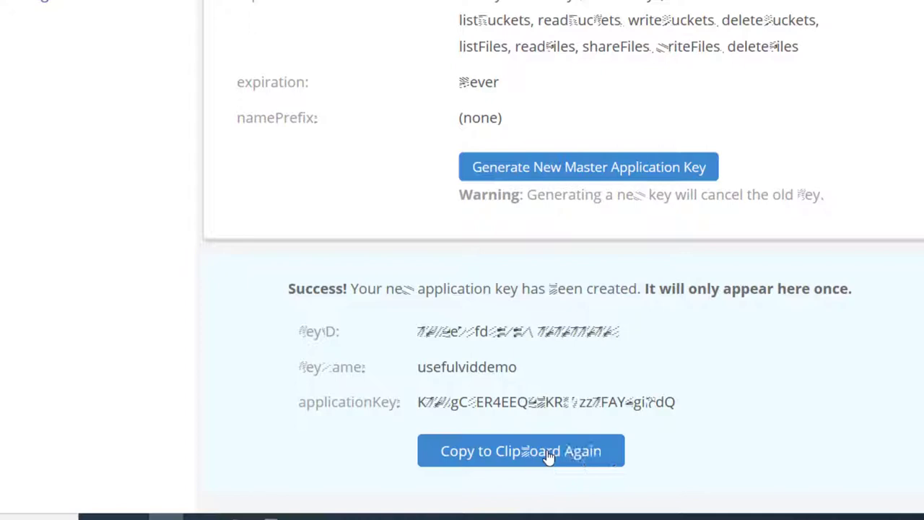
# Step: Paste the application key and the copied keyID into the Notepad notes
pyautogui.click(247, 516)
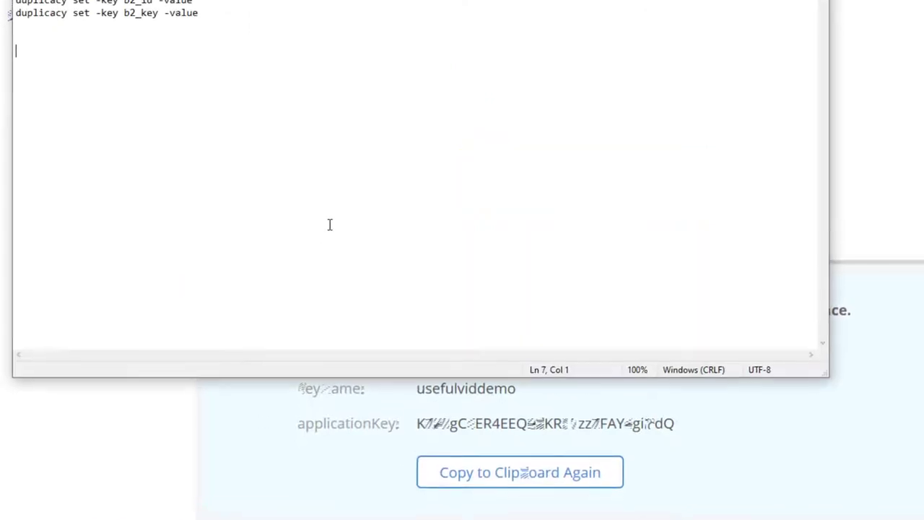
pyautogui.hotkey('ctrl', 'v')
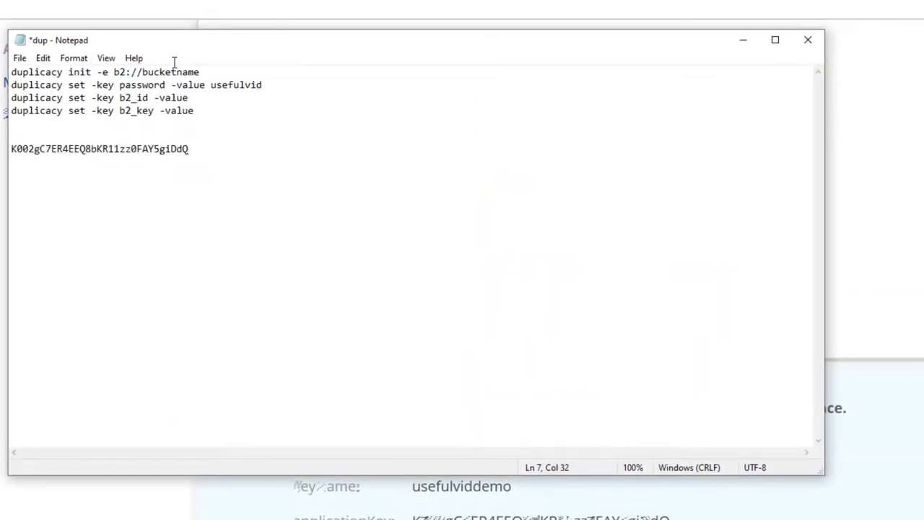
pyautogui.hotkey('alt', 'Tab')
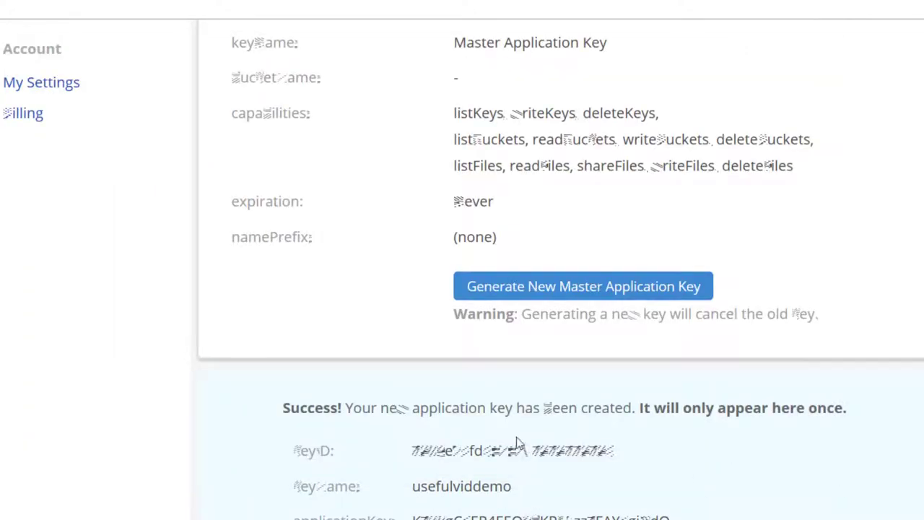
pyautogui.doubleClick(431, 454)
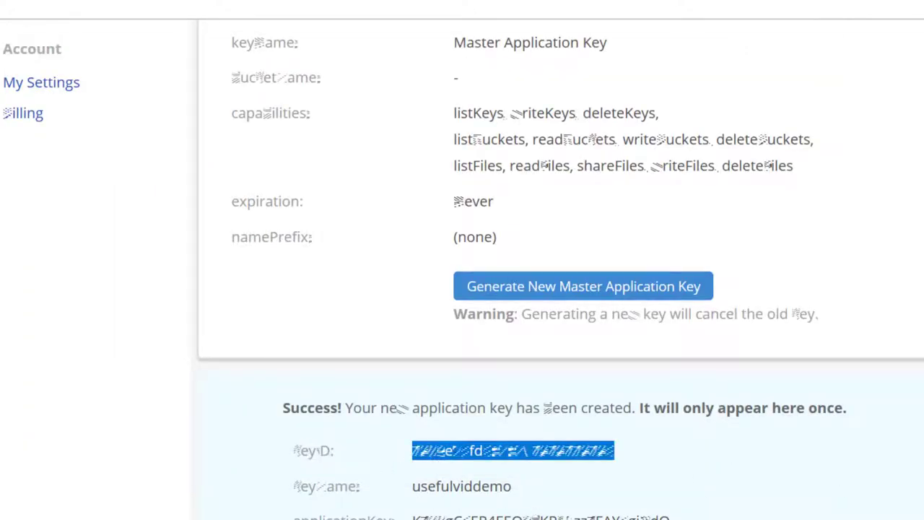
pyautogui.hotkey('ctrl', 'c')
pyautogui.hotkey('alt', 'Tab')
pyautogui.click(33, 136)
pyautogui.hotkey('ctrl', 'v')
# Step: Label the lines id and pass and add usefulviddemo above them
pyautogui.press('Home')
pyautogui.write('id ')
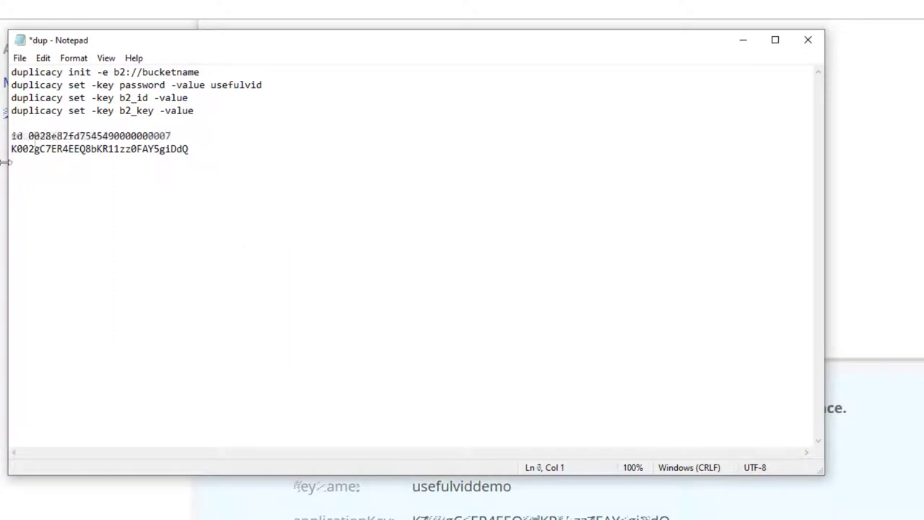
pyautogui.write('pass')
pyautogui.click(108, 120)
pyautogui.press('Return')
pyautogui.press('Return')
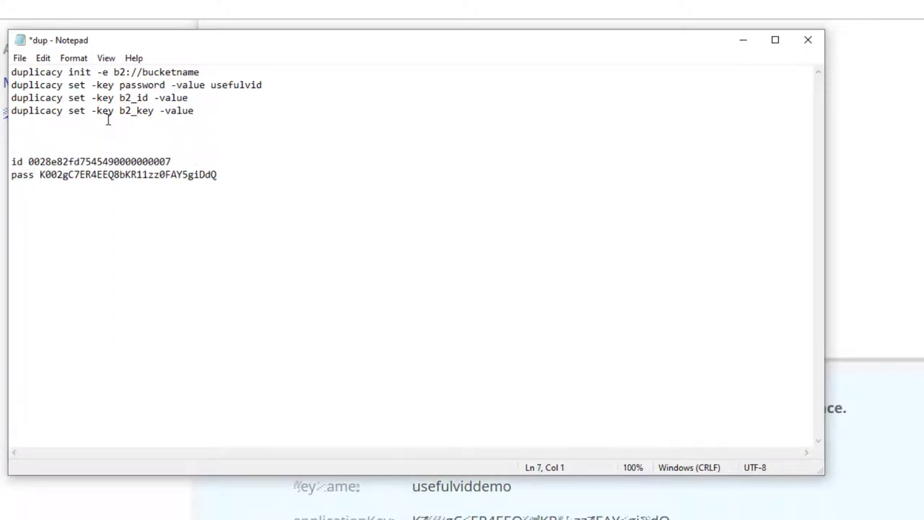
pyautogui.write('usefulviddemo')
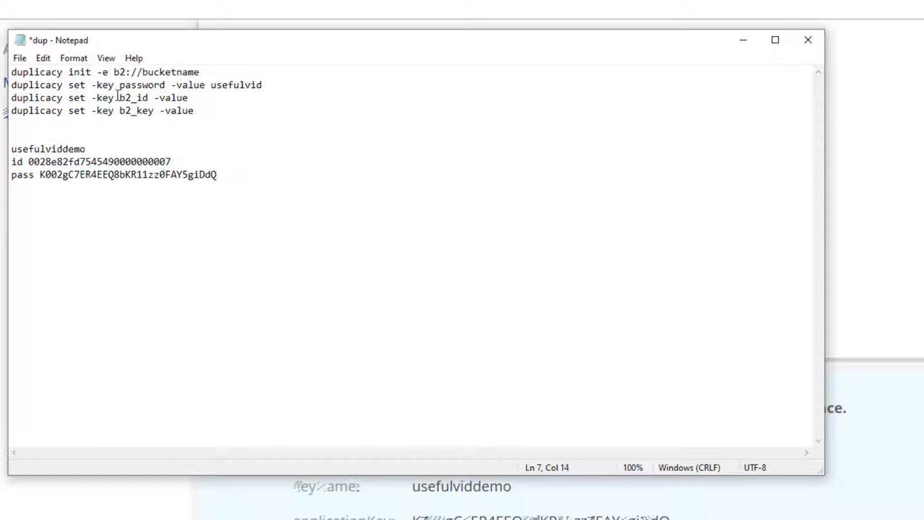
pyautogui.hotkey('alt', 'Tab')
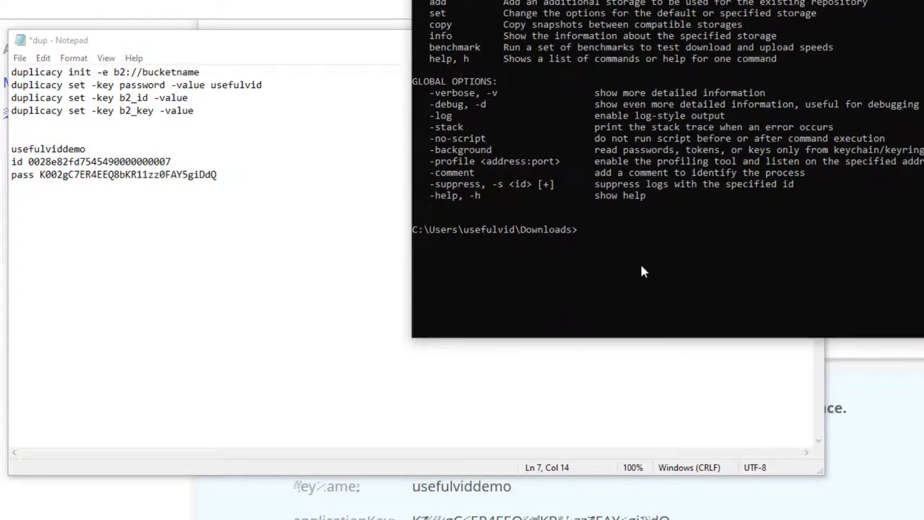
# Step: Run duplicacy.exe init -e b2://usefulviddemo in the command prompt
pyautogui.write('duplicacy.exe -')
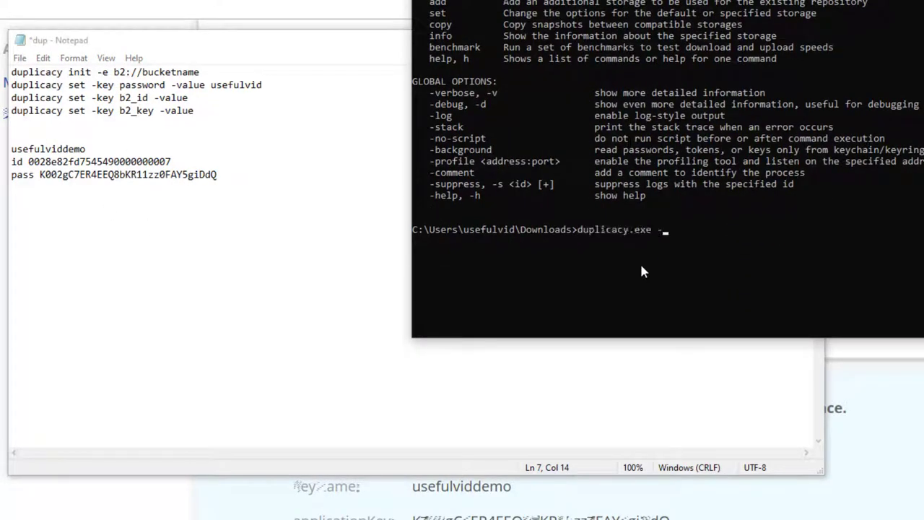
pyautogui.write('e i')
pyautogui.press('BackSpace')
pyautogui.press('BackSpace')
pyautogui.press('BackSpace')
pyautogui.press('BackSpace')
pyautogui.write('init -e b2://usefulvi')
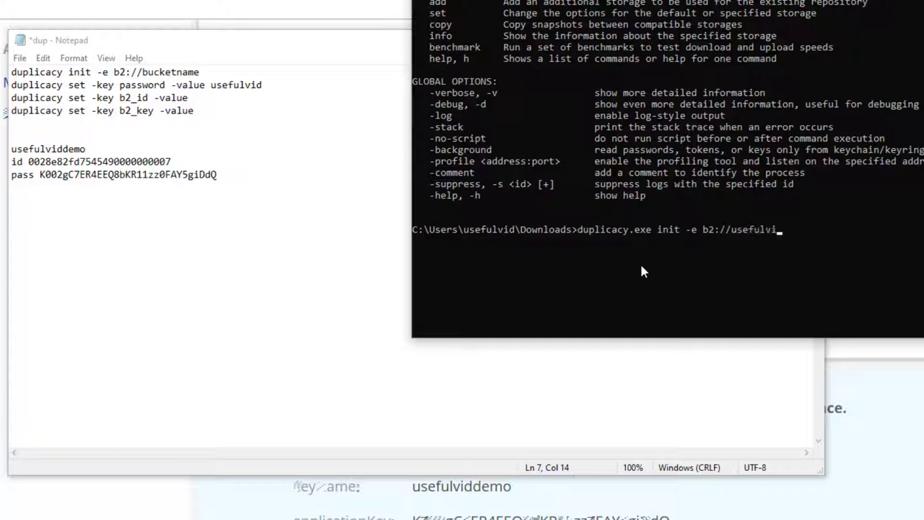
pyautogui.write('ddemo')
pyautogui.press('Return')
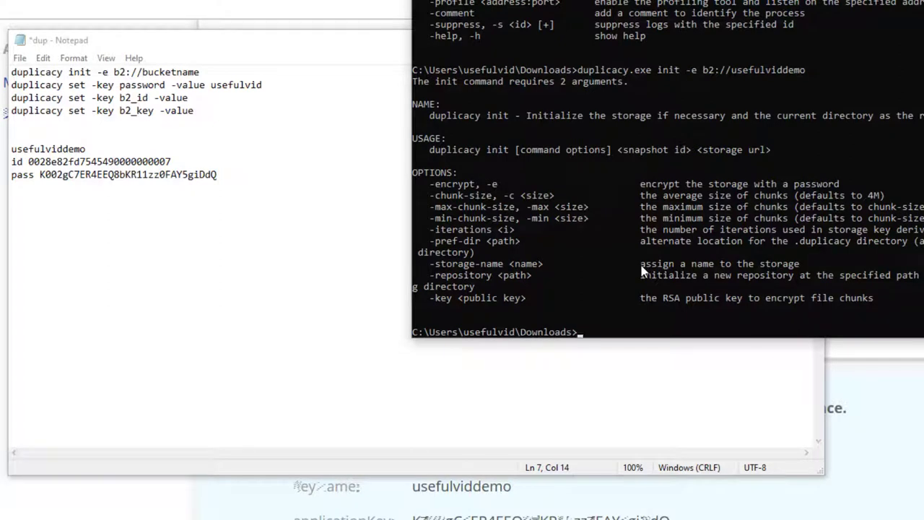
# Step: Rerun the init command with snapshot ID usefulvid inserted before b2://usefulviddemo
pyautogui.press('Up')
pyautogui.press('Left')
pyautogui.press('Left')
pyautogui.press('Left')
pyautogui.press('Left')
pyautogui.press('Left')
pyautogui.press('Left')
pyautogui.press('Left')
pyautogui.press('Left')
pyautogui.press('Left')
pyautogui.press('Left')
pyautogui.press('Left')
pyautogui.press('Left')
pyautogui.press('Left')
pyautogui.press('Left')
pyautogui.press('Left')
pyautogui.press('Left')
pyautogui.press('Left')
pyautogui.press('Left')
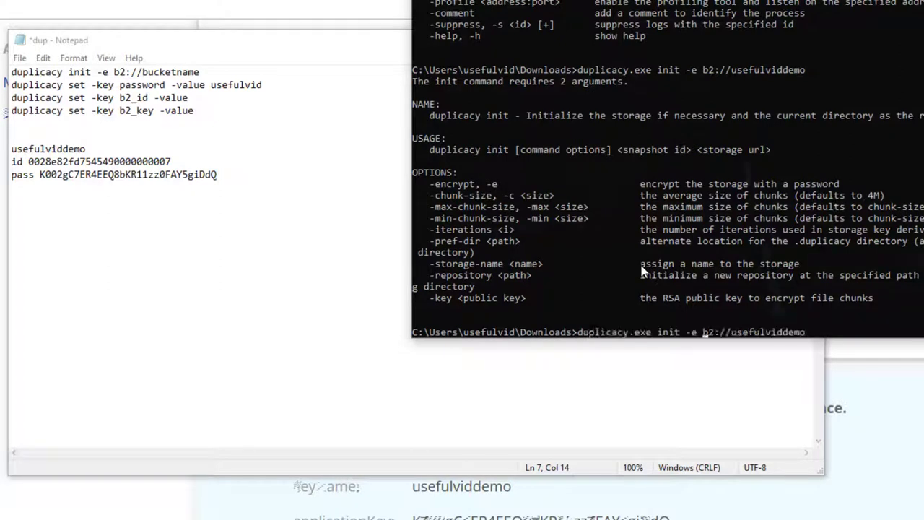
pyautogui.write('usefulvid')
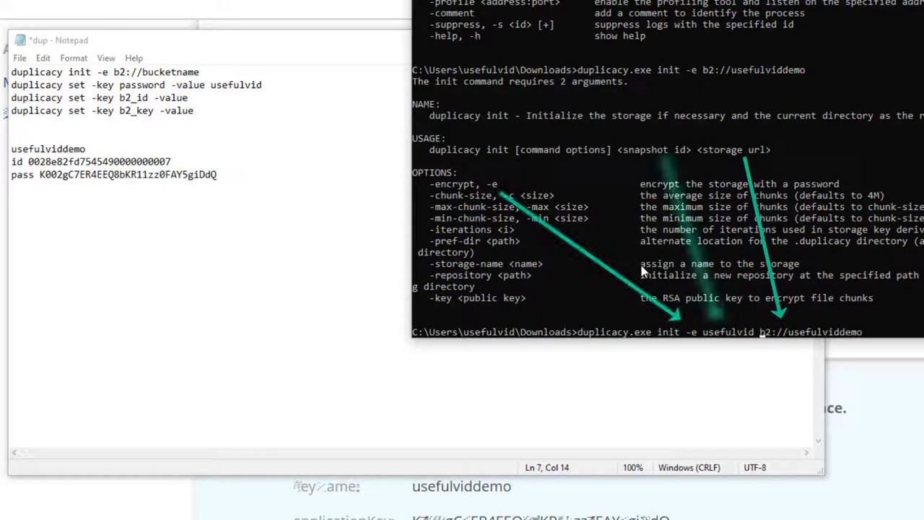
pyautogui.press('Return')
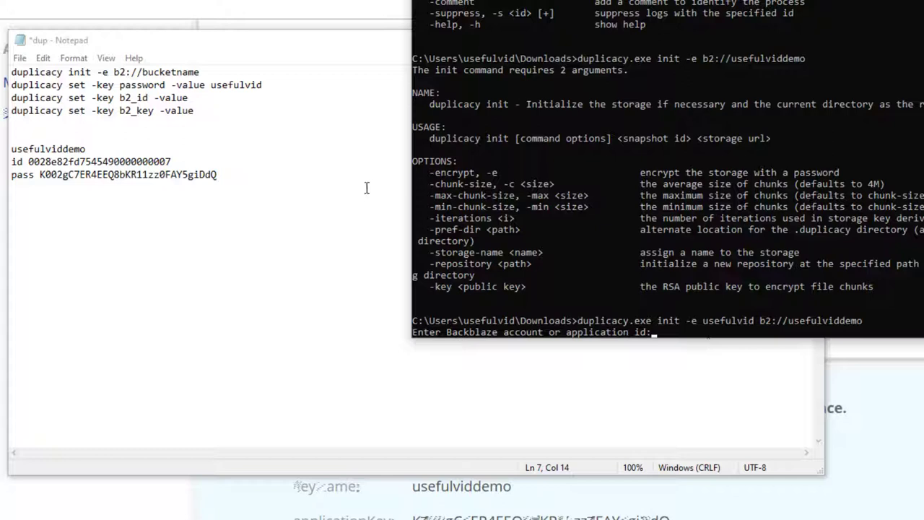
# Step: Paste the saved Backblaze account id and application key at the init prompts
pyautogui.doubleClick(157, 161)
pyautogui.hotkey('ctrl', 'c')
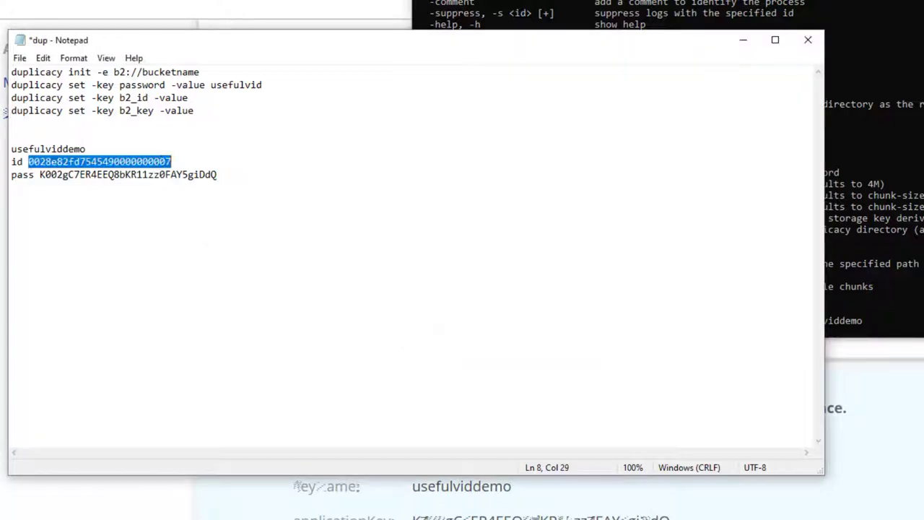
pyautogui.click(649, 26)
pyautogui.rightClick(748, 186)
pyautogui.press('Return')
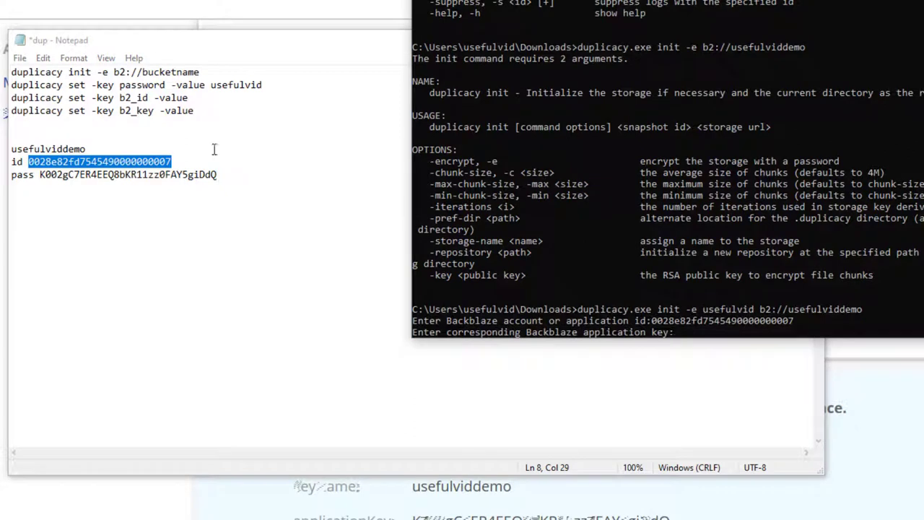
pyautogui.click(124, 174)
pyautogui.doubleClick(125, 174)
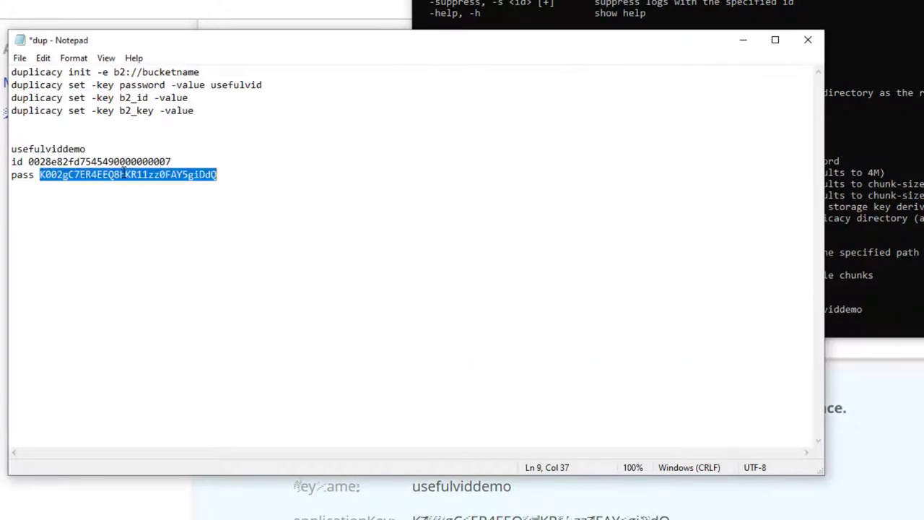
pyautogui.hotkey('ctrl', 'c')
pyautogui.click(738, 224)
pyautogui.rightClick(738, 224)
pyautogui.press('Return')
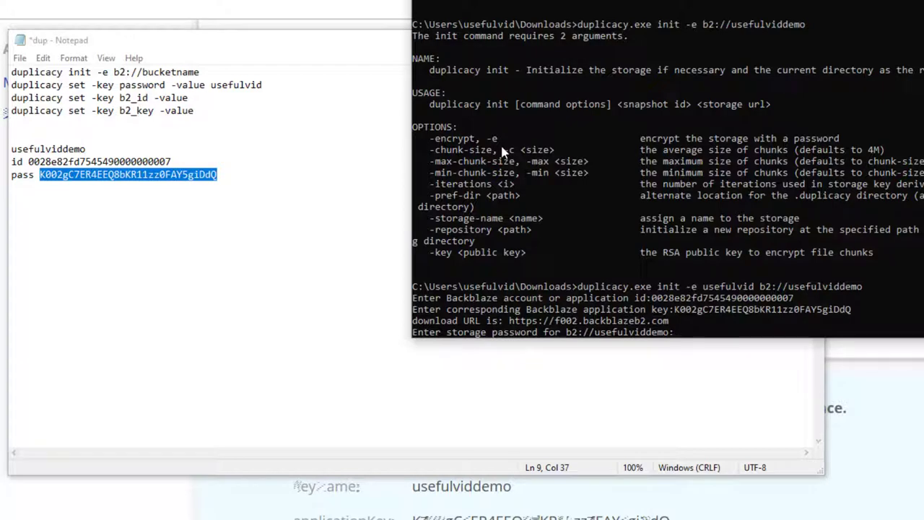
# Step: Enter the storage password and confirm it a second time
pyautogui.write('*********')
pyautogui.press('Return')
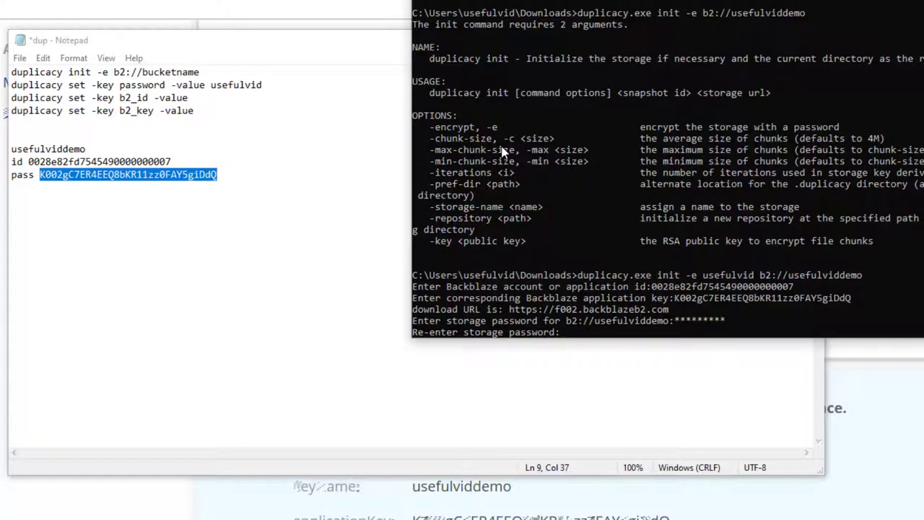
pyautogui.write('*****')
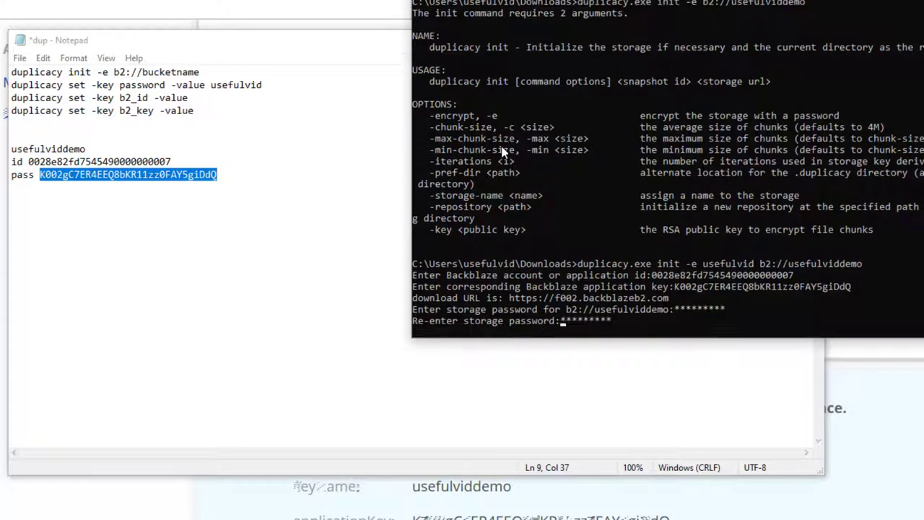
pyautogui.press('Return')
# Step: Start duplicacy.exe backup, then abort its password prompt with Ctrl+C
pyautogui.write('.duplicacy')
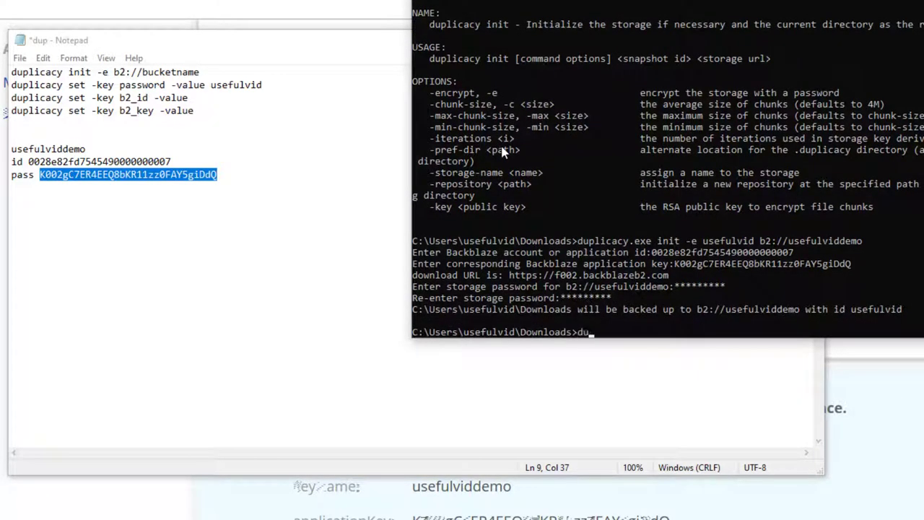
pyautogui.press('BackSpace')
pyautogui.press('BackSpace')
pyautogui.press('BackSpace')
pyautogui.press('BackSpace')
pyautogui.press('BackSpace')
pyautogui.press('BackSpace')
pyautogui.press('BackSpace')
pyautogui.press('BackSpace')
pyautogui.press('BackSpace')
pyautogui.write('duplicacy.exe backup')
pyautogui.press('Return')
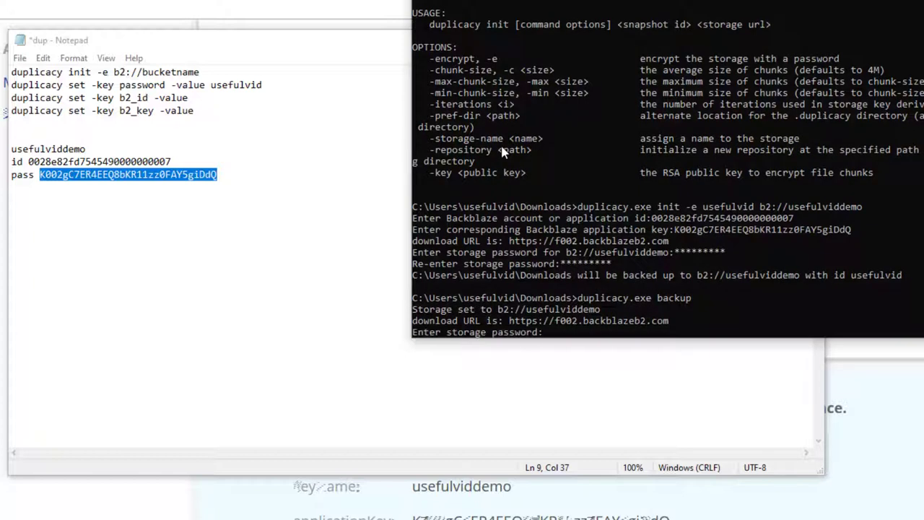
pyautogui.hotkey('ctrl', 'c')
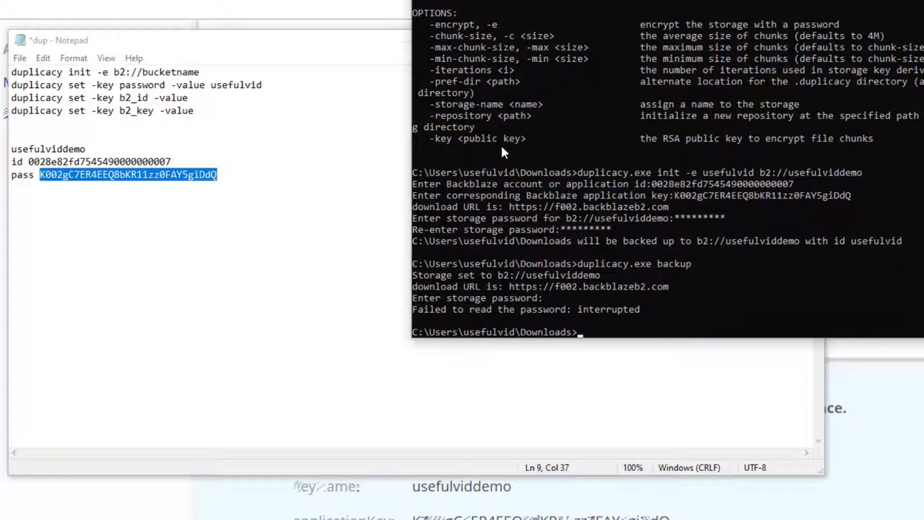
# Step: Save the account id with duplicacy set -key b2_id -value
pyautogui.write('dupl')
pyautogui.press('Tab')
pyautogui.write('set -key')
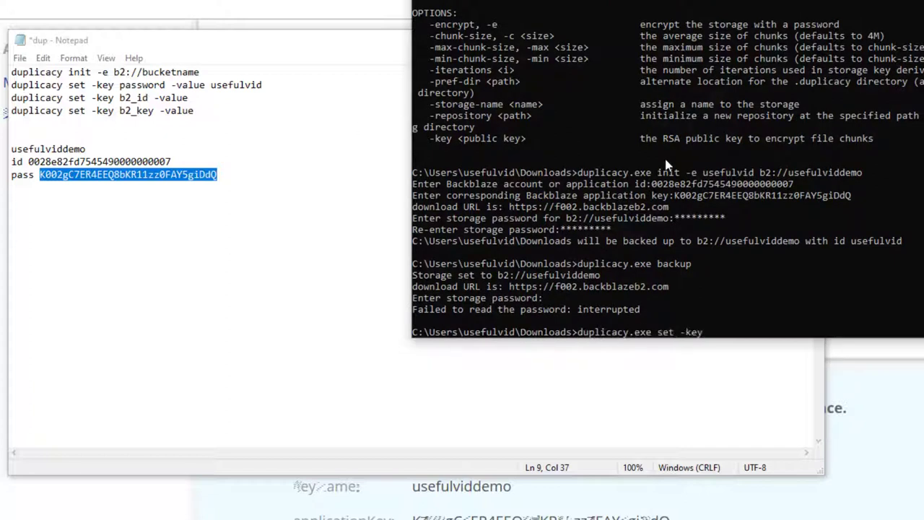
pyautogui.moveTo(120, 97); pyautogui.dragTo(149, 101)
pyautogui.hotkey('ctrl', 'c')
pyautogui.click(923, 233)
pyautogui.hotkey('ctrl', 'v')
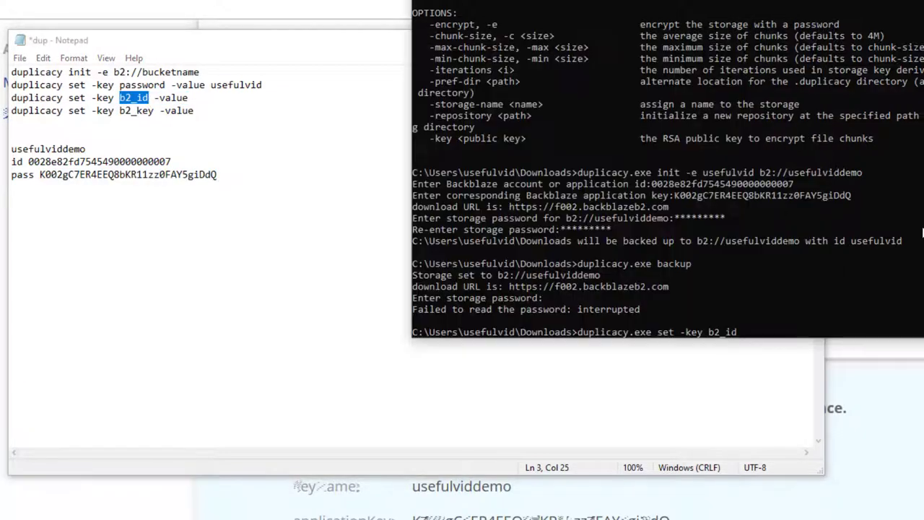
pyautogui.write('-value')
pyautogui.doubleClick(95, 161)
pyautogui.hotkey('ctrl', 'c')
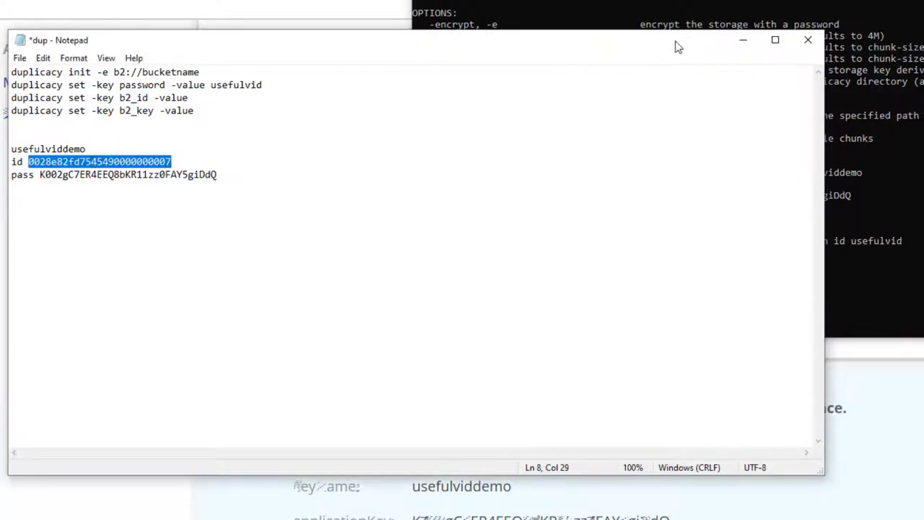
pyautogui.click(817, 244)
pyautogui.hotkey('ctrl', 'v')
pyautogui.press('Return')
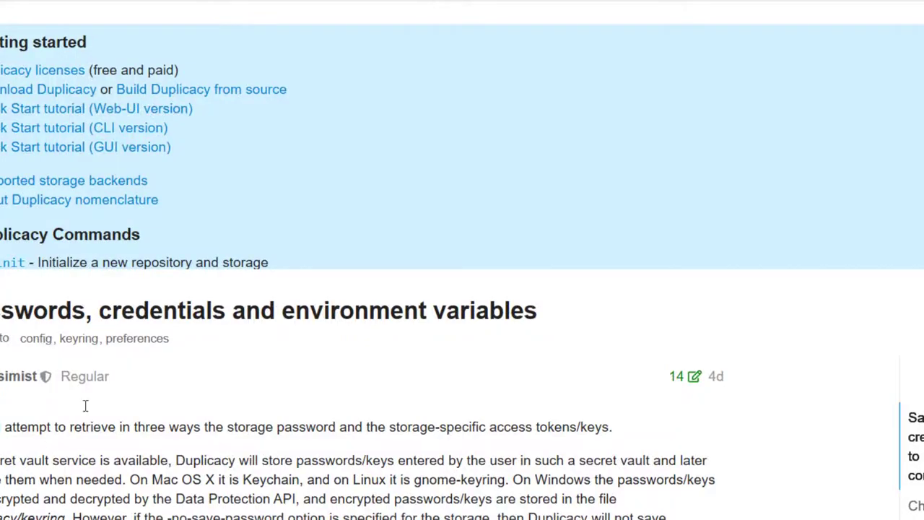
# Step: Rearrange the Notepad window and select the saved application key
pyautogui.scroll(-20, 85, 406)
pyautogui.scroll(8, 319, 346)
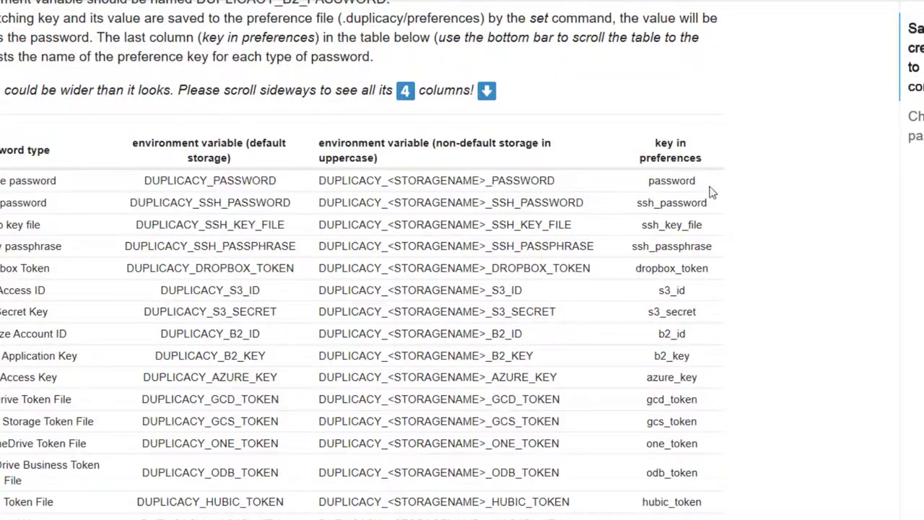
pyautogui.hotkey('alt', 'Tab')
pyautogui.moveTo(552, 41); pyautogui.dragTo(388, 42)
pyautogui.click(495, 195)
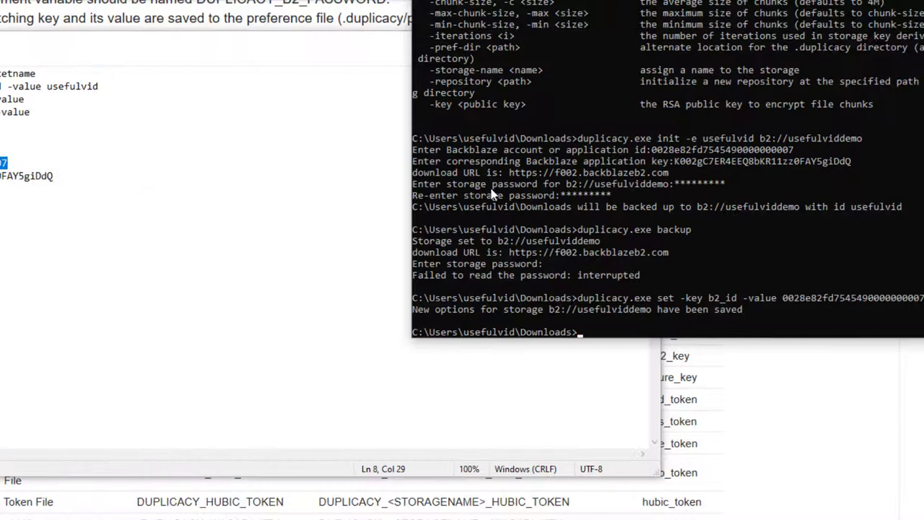
pyautogui.click(198, 310)
pyautogui.moveTo(56, 176); pyautogui.dragTo(0, 176)
pyautogui.hotkey('alt', 'Tab')
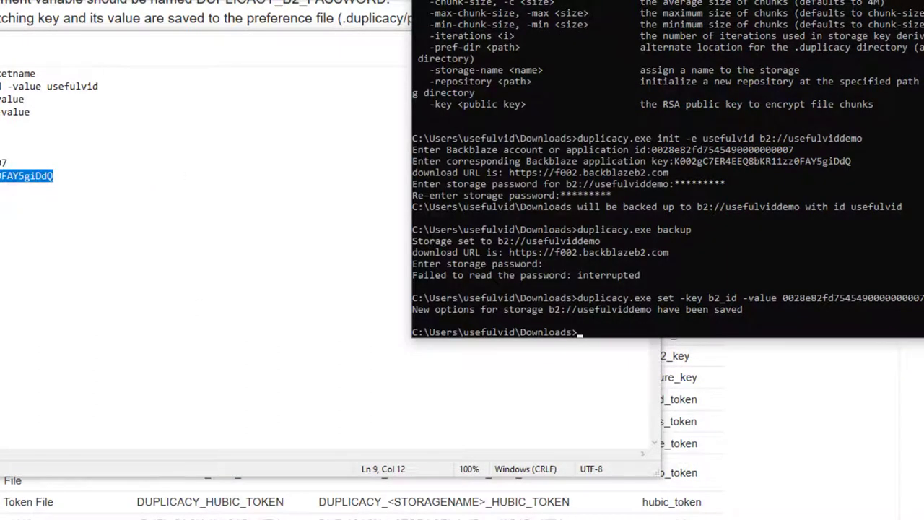
pyautogui.click(192, 182)
pyautogui.click(835, 263)
# Step: Save the application key with duplicacy set -key b2_key -value
pyautogui.press('Up')
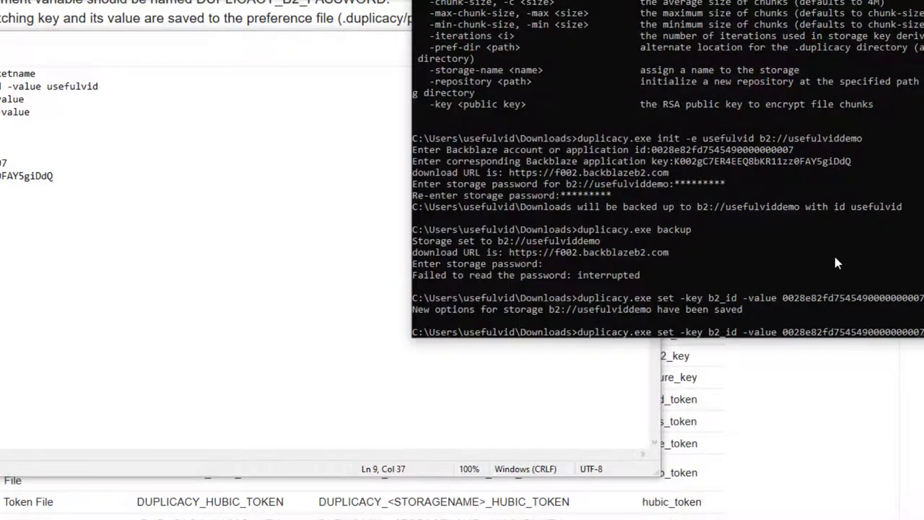
pyautogui.press('Left')
pyautogui.press('Left')
pyautogui.press('Left')
pyautogui.press('Left')
pyautogui.press('Left')
pyautogui.press('Left')
pyautogui.press('Left')
pyautogui.press('Left')
pyautogui.press('Left')
pyautogui.press('Left')
pyautogui.press('Left')
pyautogui.press('Left')
pyautogui.press('Left')
pyautogui.press('Left')
pyautogui.press('Left')
pyautogui.press('Left')
pyautogui.press('Left')
pyautogui.press('Left')
pyautogui.press('Delete')
pyautogui.press('Delete')
pyautogui.write('key')
pyautogui.press('Right')
pyautogui.press('Right')
pyautogui.press('Right')
pyautogui.press('Right')
pyautogui.press('Right')
pyautogui.press('Right')
pyautogui.press('Right')
pyautogui.press('Right')
pyautogui.press('Right')
pyautogui.press('Right')
pyautogui.press('Right')
pyautogui.press('Right')
pyautogui.press('Right')
pyautogui.press('Right')
pyautogui.press('Right')
pyautogui.hotkey('ctrl', 'End')
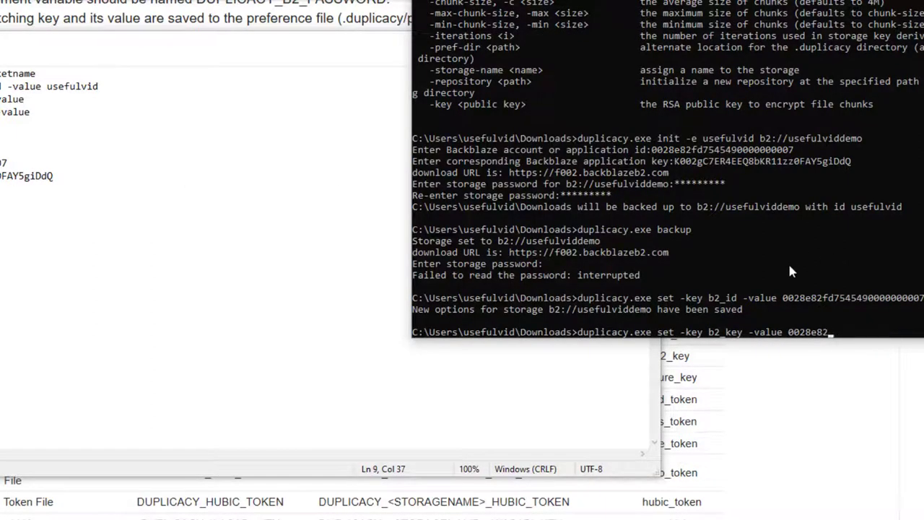
pyautogui.press('BackSpace')
pyautogui.press('BackSpace')
pyautogui.press('BackSpace')
pyautogui.press('BackSpace')
pyautogui.press('BackSpace')
pyautogui.press('BackSpace')
pyautogui.press('BackSpace')
pyautogui.doubleClick(27, 175)
pyautogui.hotkey('ctrl', 'c')
pyautogui.hotkey('alt', 'Tab')
pyautogui.hotkey('ctrl', 'v')
pyautogui.press('Return')
# Step: Save the storage password with duplicacy set -key password -value
pyautogui.press('Up')
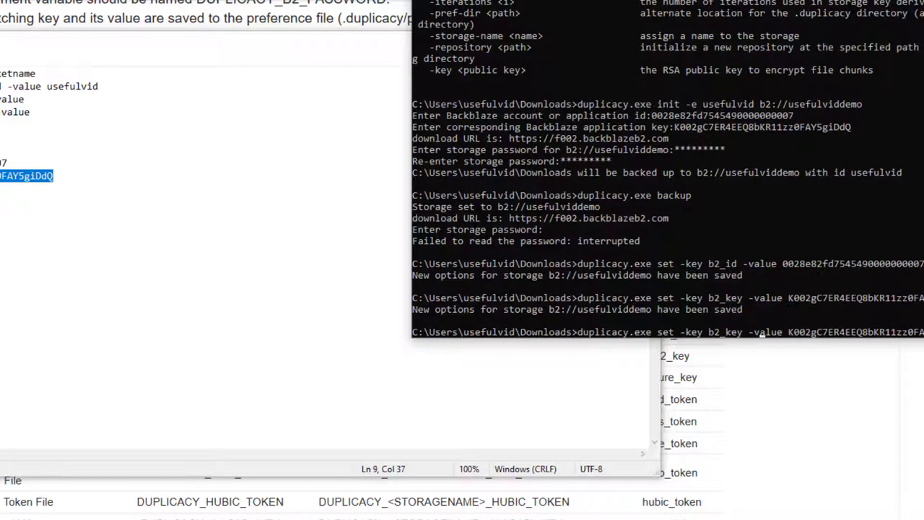
pyautogui.press('Left')
pyautogui.press('Left')
pyautogui.press('Left')
pyautogui.press('BackSpace')
pyautogui.press('BackSpace')
pyautogui.press('BackSpace')
pyautogui.press('BackSpace')
pyautogui.press('BackSpace')
pyautogui.press('BackSpace')
pyautogui.write('password')
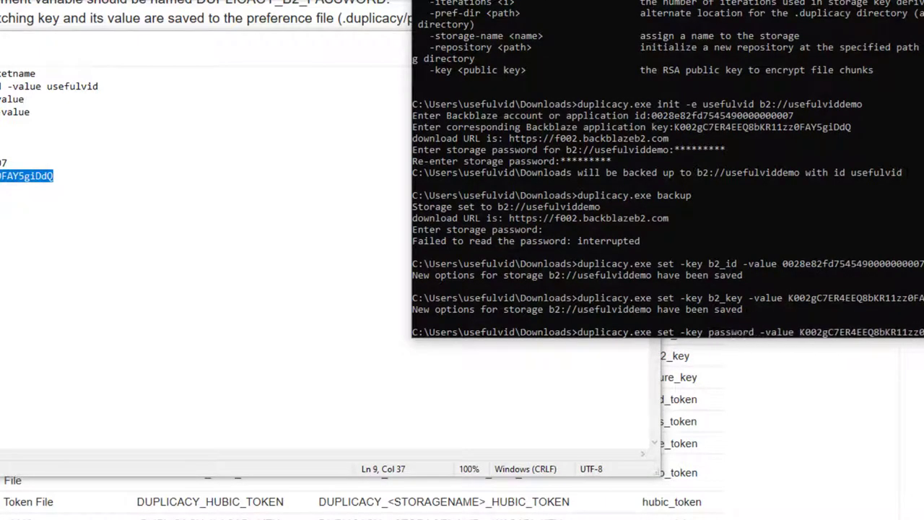
pyautogui.press('BackSpace')
pyautogui.press('BackSpace')
pyautogui.press('BackSpace')
pyautogui.press('BackSpace')
pyautogui.press('BackSpace')
pyautogui.press('BackSpace')
pyautogui.press('BackSpace')
pyautogui.press('BackSpace')
pyautogui.press('BackSpace')
pyautogui.press('BackSpace')
pyautogui.press('BackSpace')
pyautogui.press('BackSpace')
pyautogui.press('BackSpace')
pyautogui.press('BackSpace')
pyautogui.press('BackSpace')
pyautogui.press('BackSpace')
pyautogui.press('BackSpace')
pyautogui.press('BackSpace')
pyautogui.press('BackSpace')
pyautogui.press('BackSpace')
pyautogui.write('usefulvid')
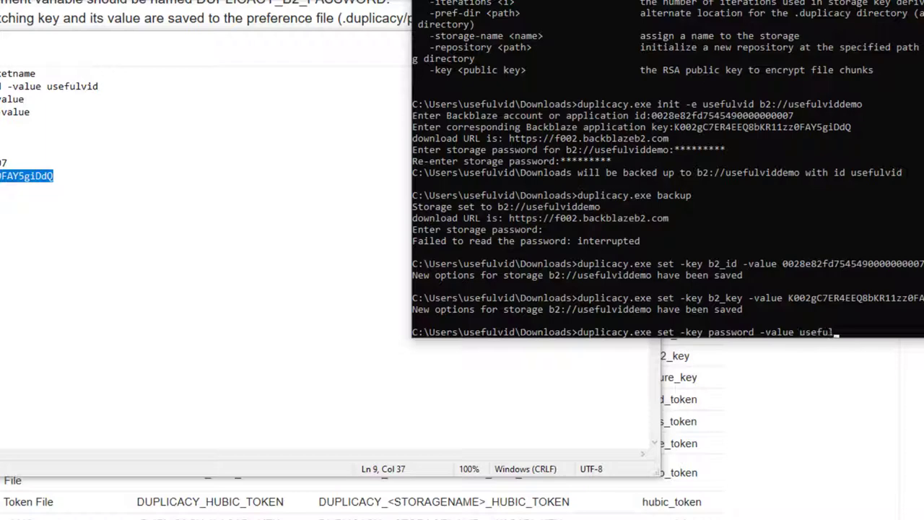
pyautogui.press('Return')
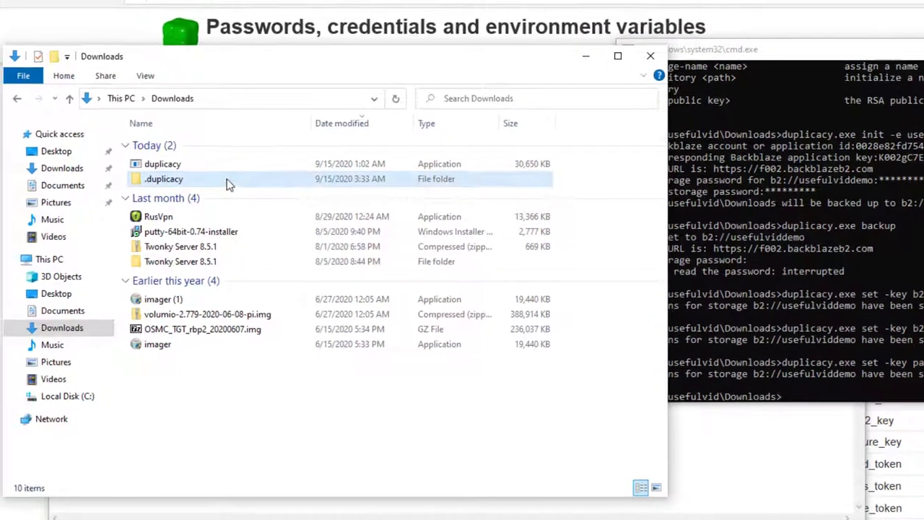
# Step: Open Downloads\.duplicacy\preferences in Notepad and review the stored b2_id, b2_key and password
pyautogui.click(234, 185)
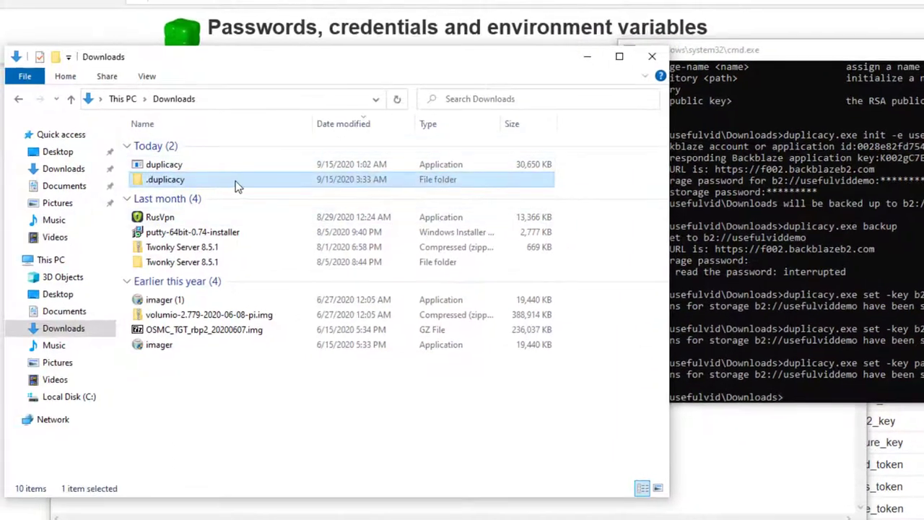
pyautogui.doubleClick(236, 187)
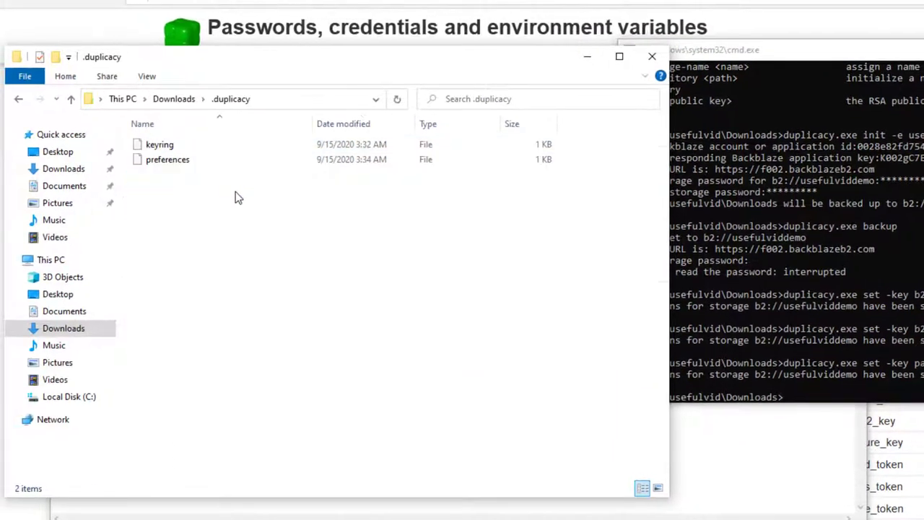
pyautogui.rightClick(183, 163)
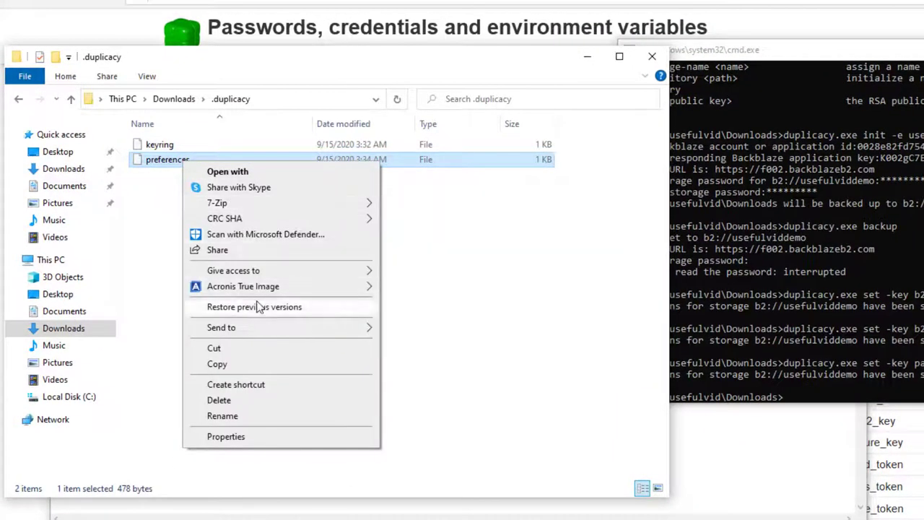
pyautogui.click(262, 176)
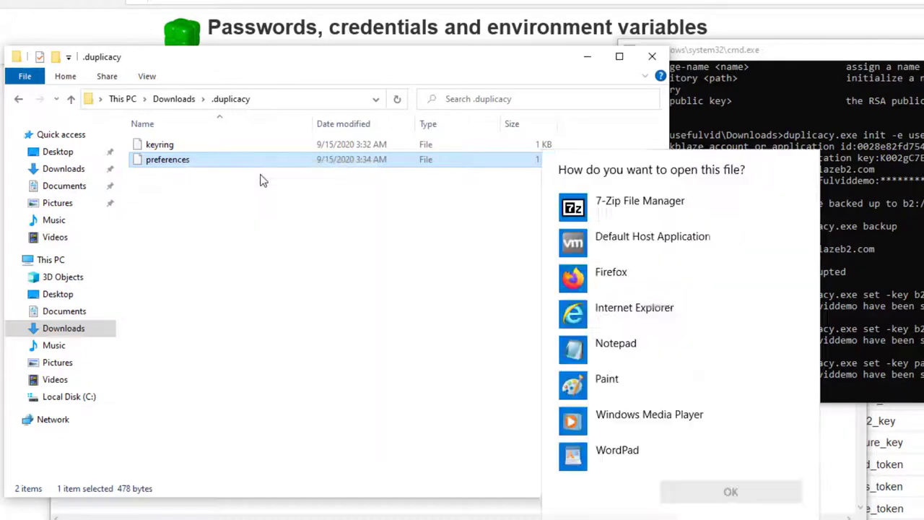
pyautogui.doubleClick(587, 347)
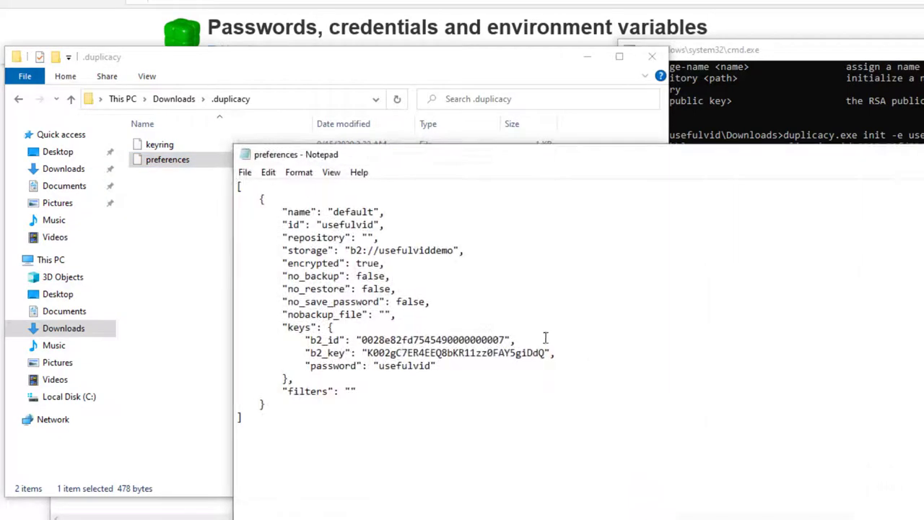
pyautogui.moveTo(305, 339); pyautogui.dragTo(472, 377)
pyautogui.click(581, 382)
pyautogui.hotkey('alt', 'Tab')
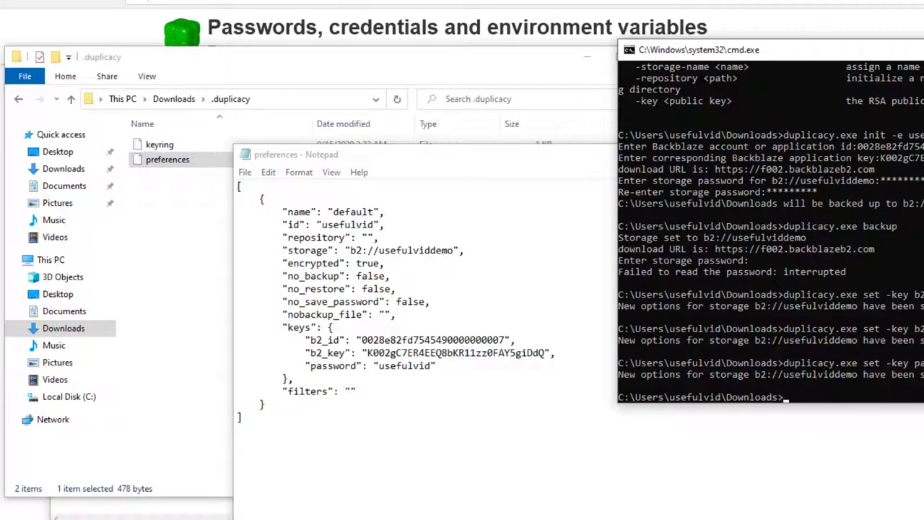
pyautogui.write('duplicacy.exe')
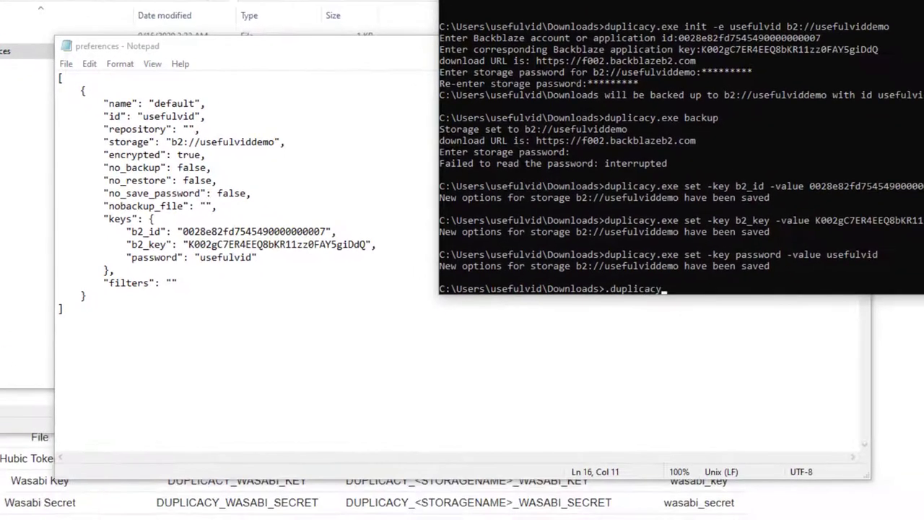
pyautogui.write(' backup')
# Step: Back up Downloads, run duplicacy check, then rerun backup -stats --threads 5
pyautogui.press('Return')
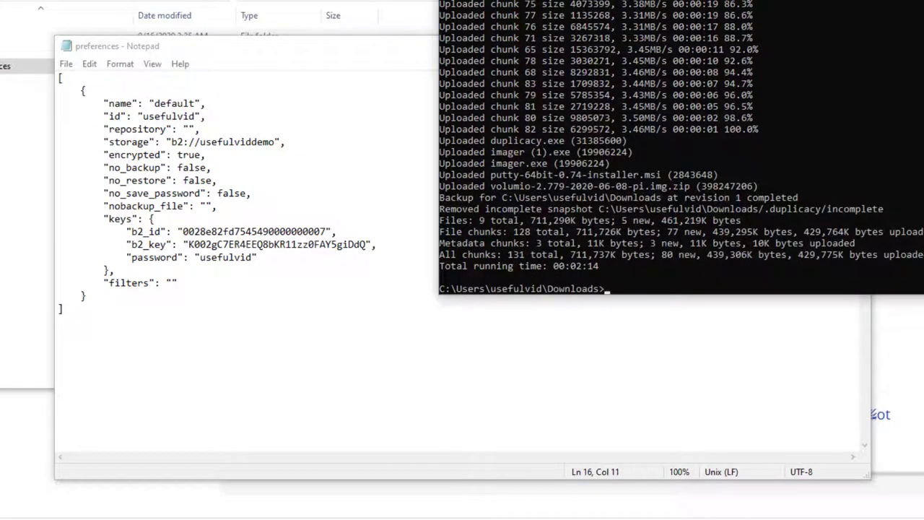
pyautogui.write('duplicacy check')
pyautogui.press('Return')
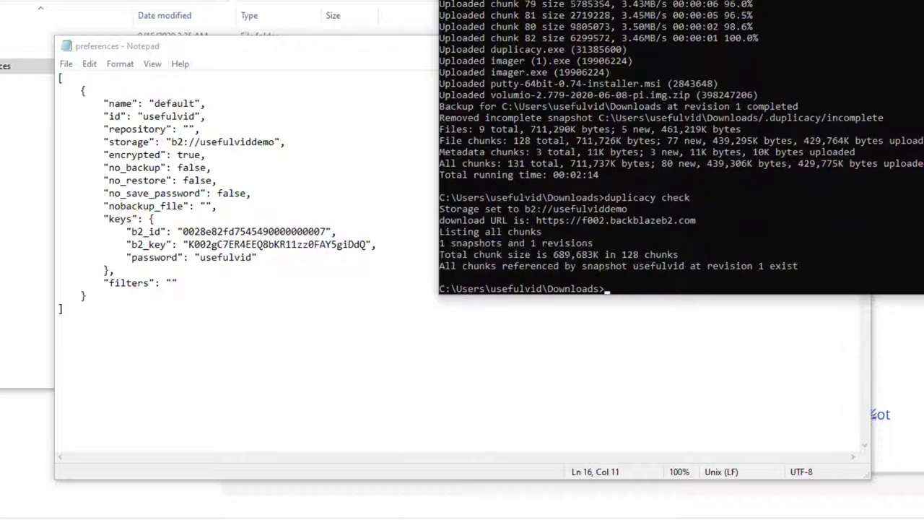
pyautogui.press('Up')
pyautogui.press('Up')
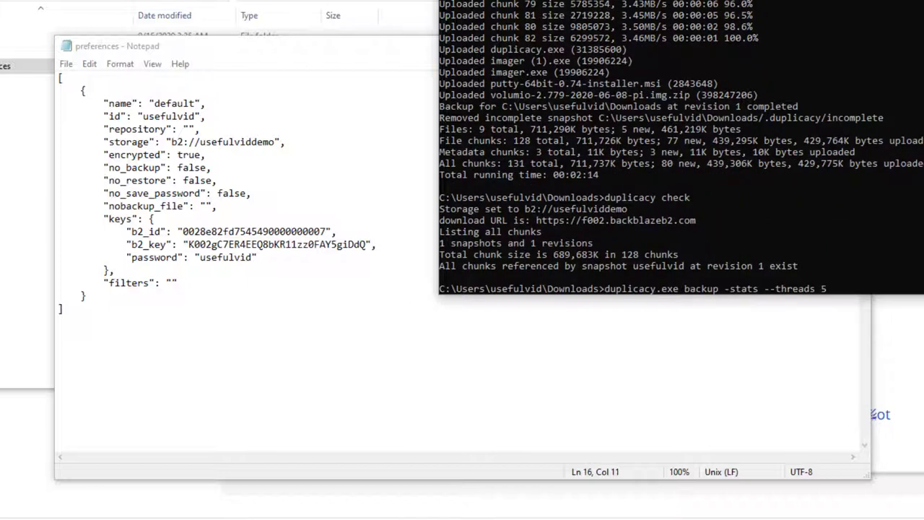
pyautogui.press('Return')
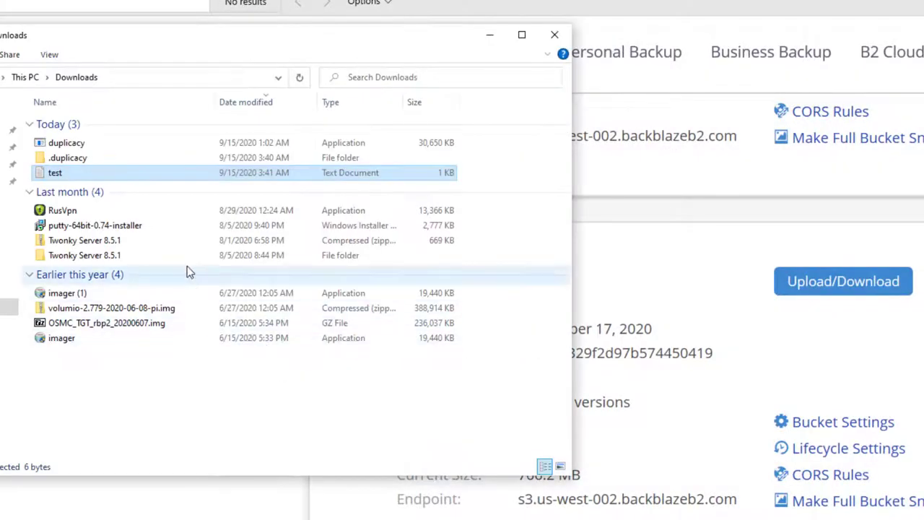
pyautogui.hotkey('ctrl', 'a')
pyautogui.rightClick(102, 255)
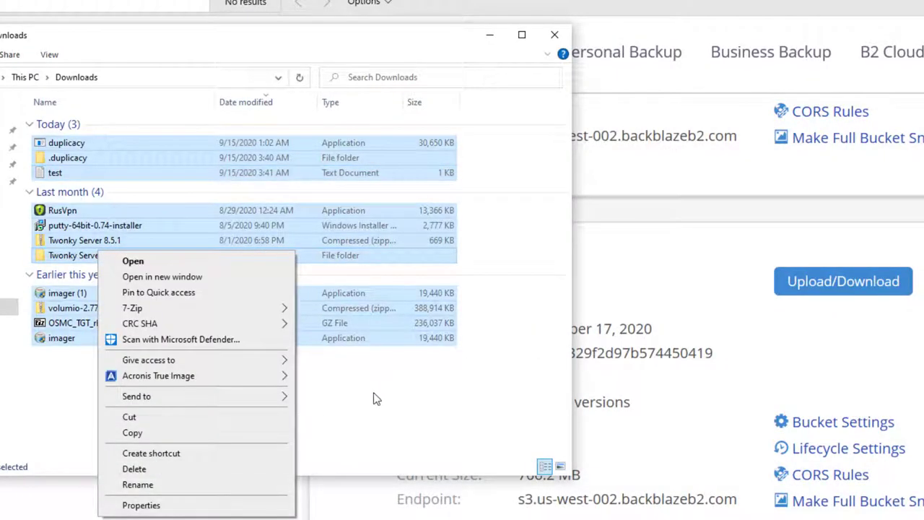
pyautogui.click(223, 506)
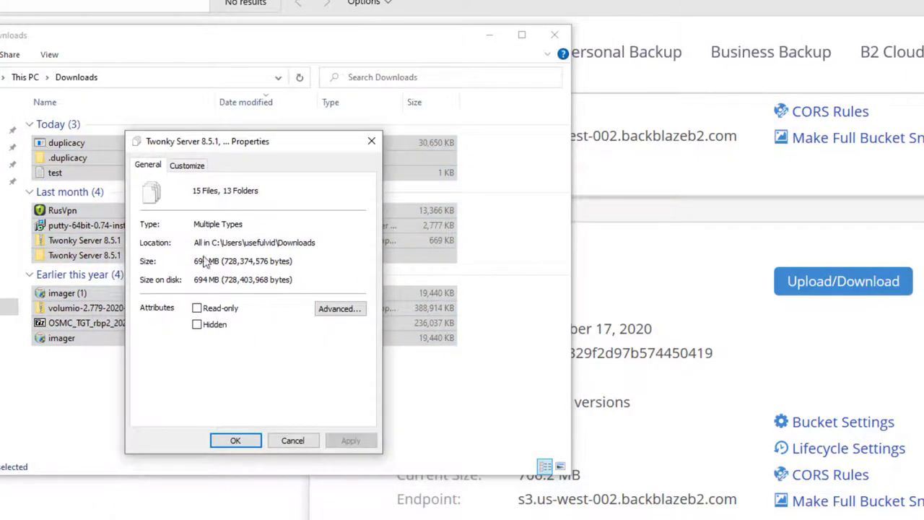
pyautogui.click(619, 432)
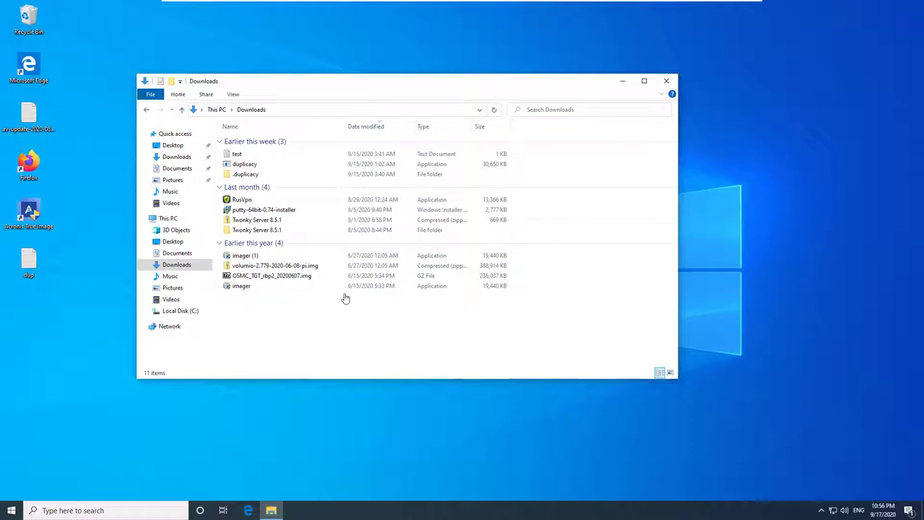
# Step: Create a new folder named Restore in Documents
pyautogui.click(177, 253)
pyautogui.rightClick(272, 262)
pyautogui.moveTo(340, 363)
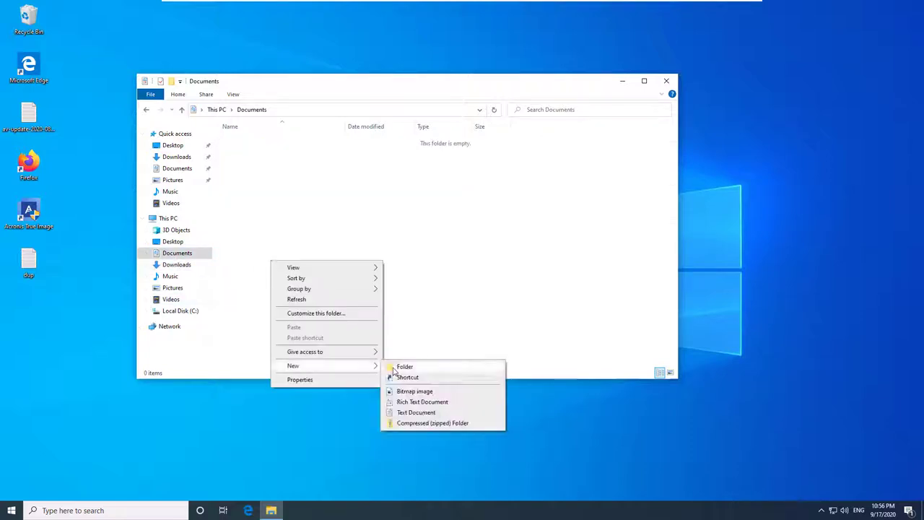
pyautogui.click(394, 366)
pyautogui.write('Restore')
pyautogui.press('Return')
pyautogui.press('Return')
pyautogui.press('super+r')
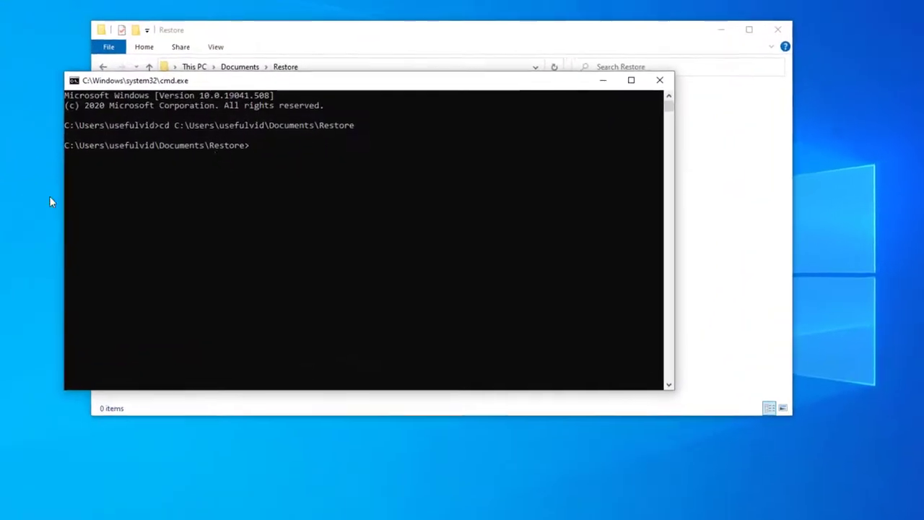
# Step: Copy duplicacy and its .duplicacy folder from Downloads into Documents\Restore, then open .duplicacy
pyautogui.moveTo(239, 81); pyautogui.dragTo(356, 80)
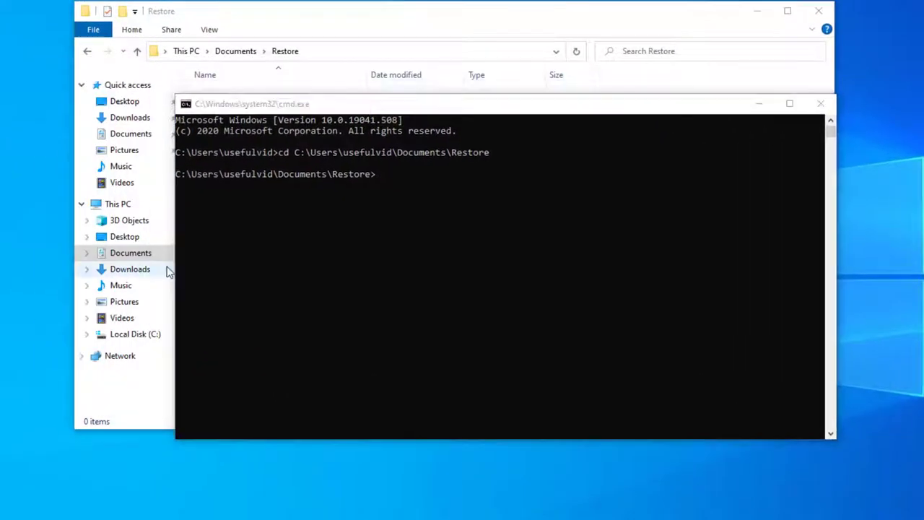
pyautogui.click(168, 270)
pyautogui.click(275, 144)
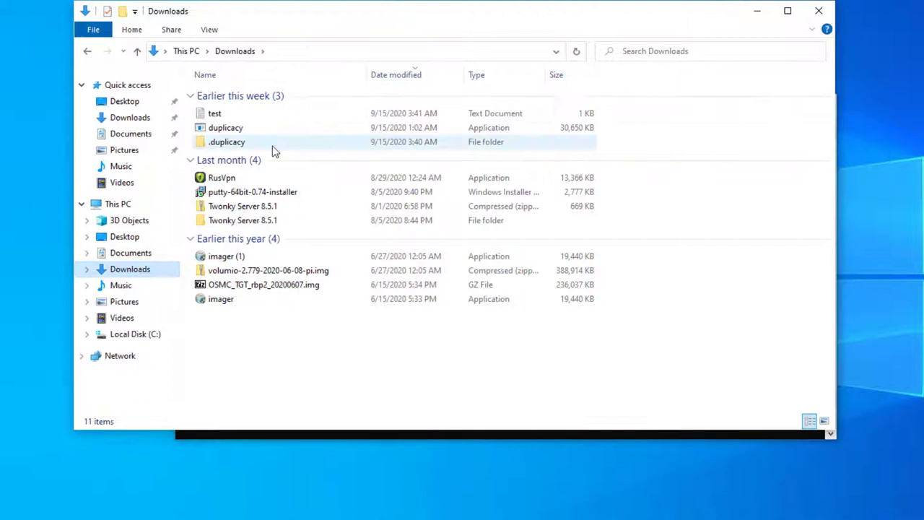
pyautogui.keyDown('ctrl'); pyautogui.click(285, 128); pyautogui.keyUp('ctrl')
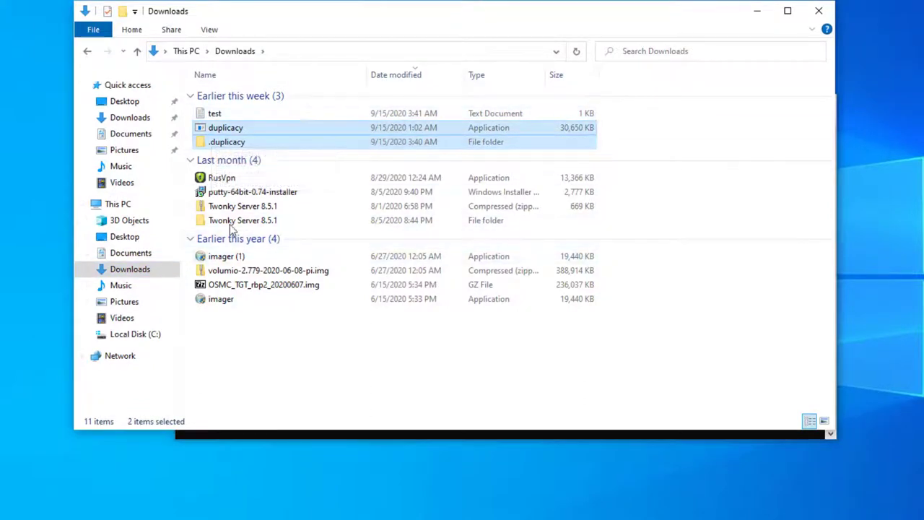
pyautogui.click(137, 254)
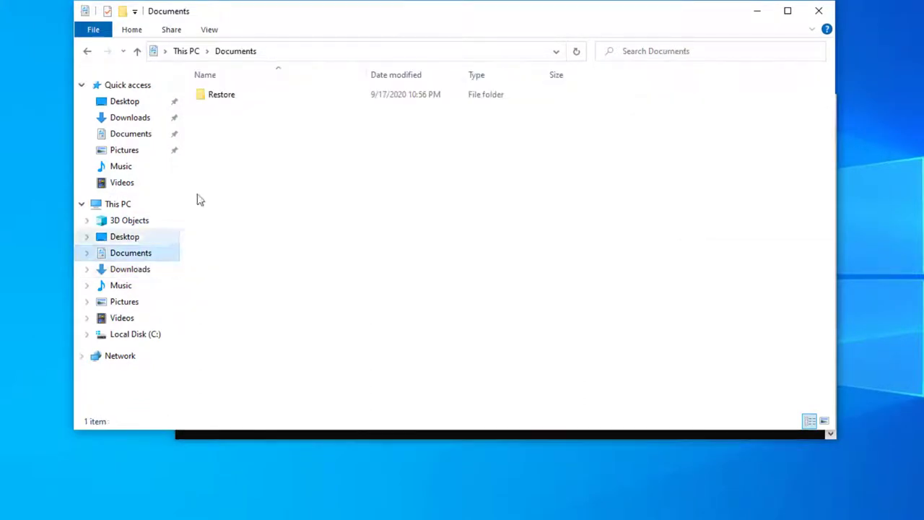
pyautogui.doubleClick(236, 99)
pyautogui.hotkey('ctrl', 'v')
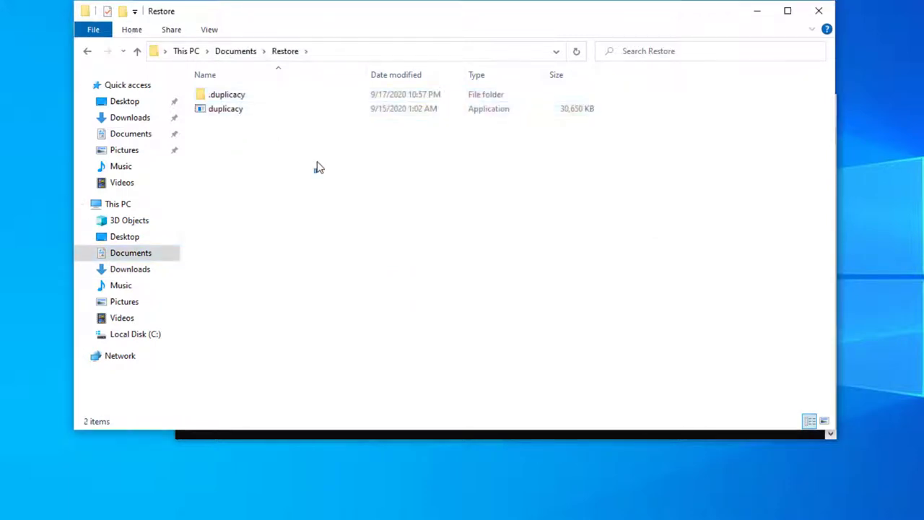
pyautogui.click(242, 103)
pyautogui.doubleClick(242, 102)
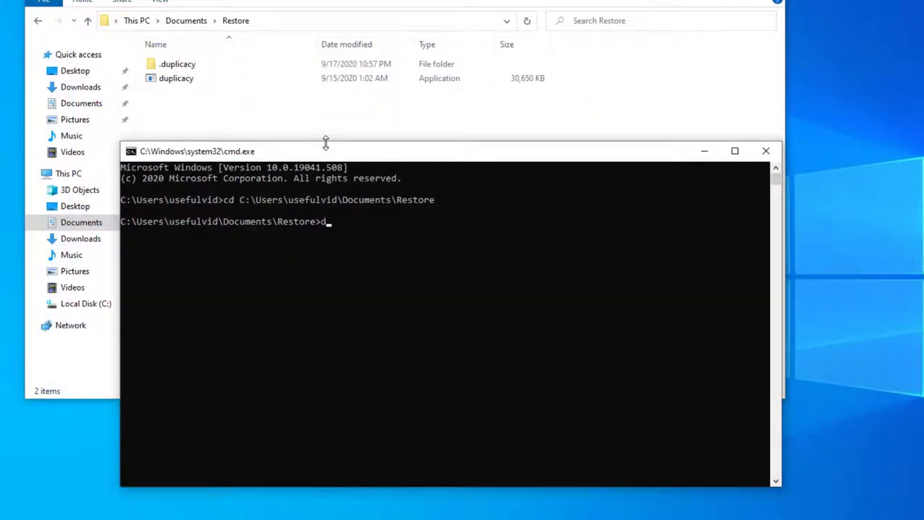
# Step: List the backup's snapshot revisions with 'duplicacy.exe list'
pyautogui.press('Tab')
pyautogui.press('Tab')
pyautogui.write('list')
pyautogui.press('Return')
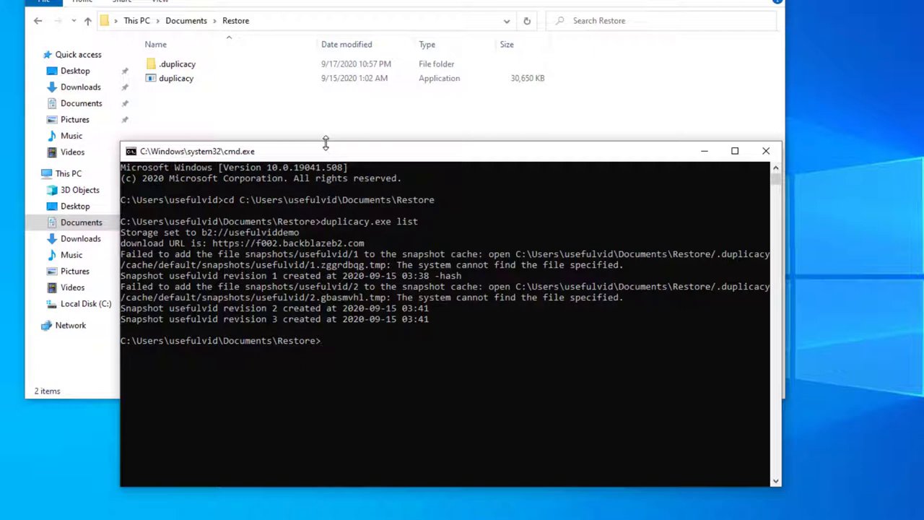
# Step: Start restoring revision 3 with 'duplicacy.exe restore -r 3'
pyautogui.press('Up')
pyautogui.press('BackSpace')
pyautogui.press('BackSpace')
pyautogui.write('restore')
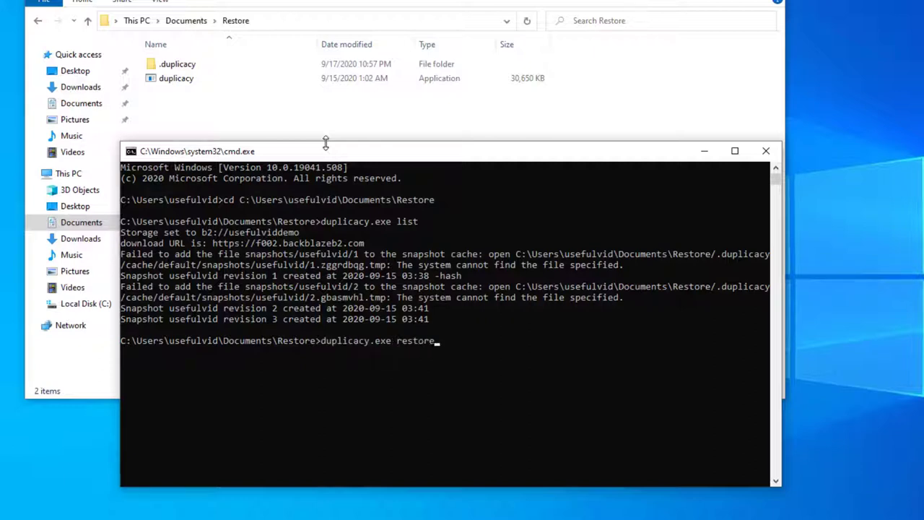
pyautogui.click(465, 344)
pyautogui.write('-')
pyautogui.write('r 3')
pyautogui.press('Return')
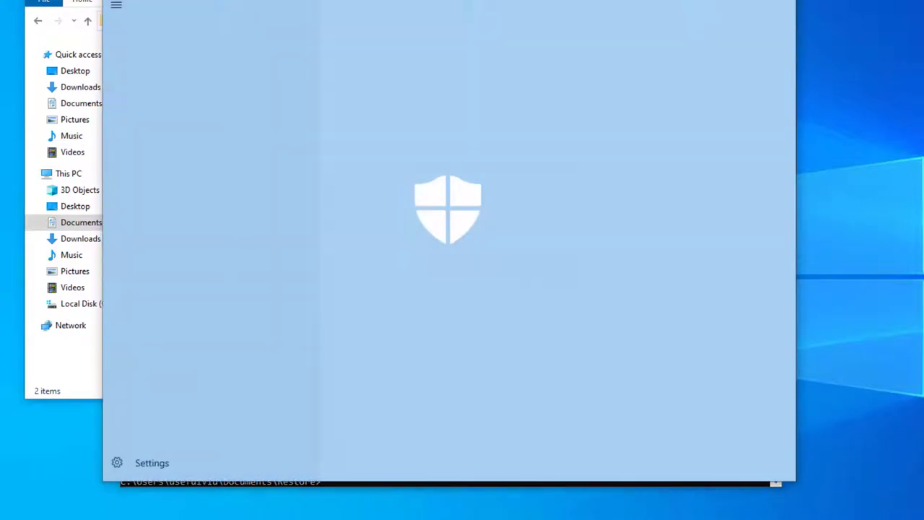
# Step: Turn Controlled folder access off under Manage ransomware protection, approving the UAC prompt
pyautogui.click(463, 160)
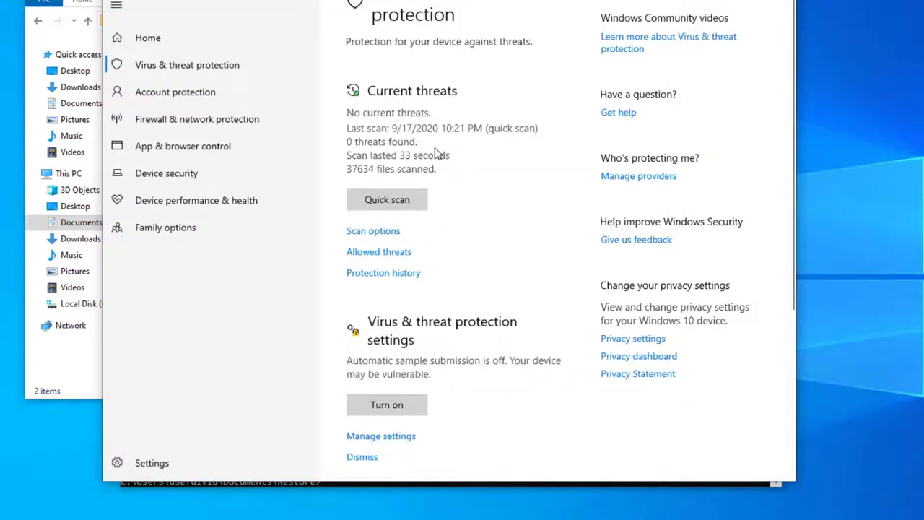
pyautogui.scroll(-3, 522, 194)
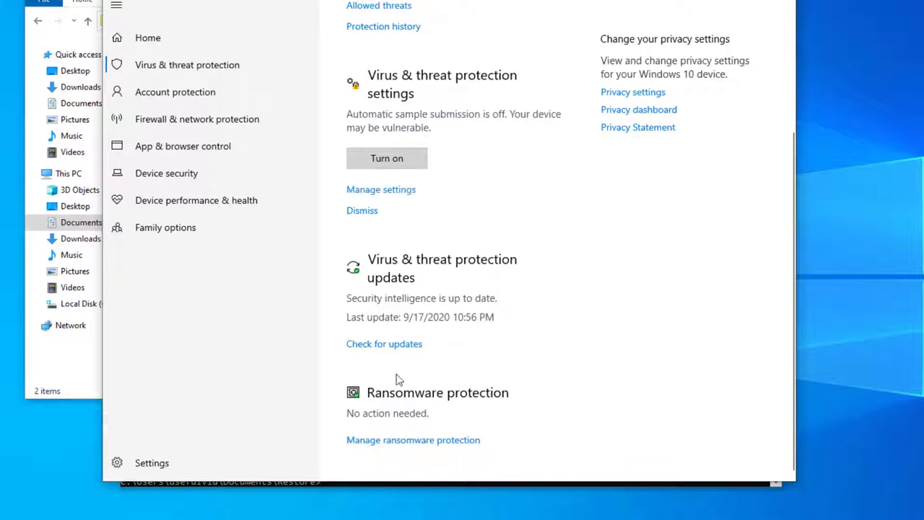
pyautogui.click(405, 445)
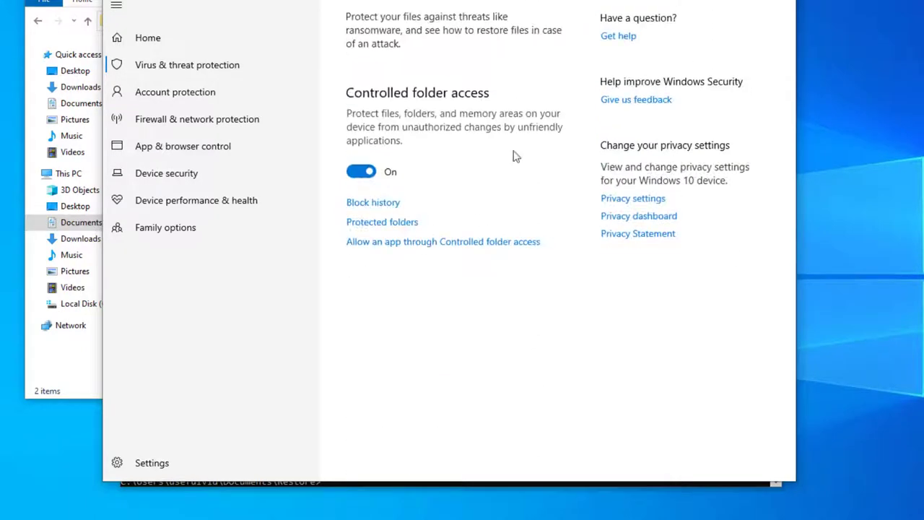
pyautogui.click(360, 173)
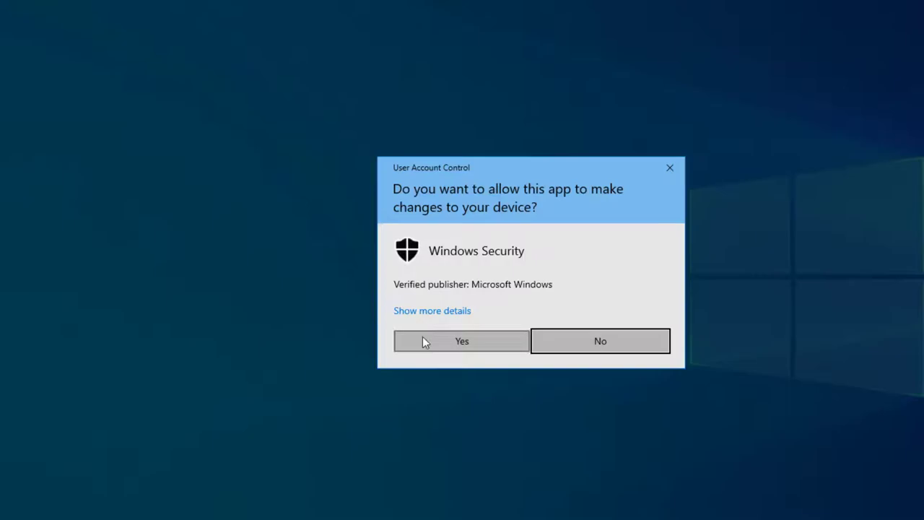
pyautogui.click(424, 338)
pyautogui.hotkey('alt', 'Tab')
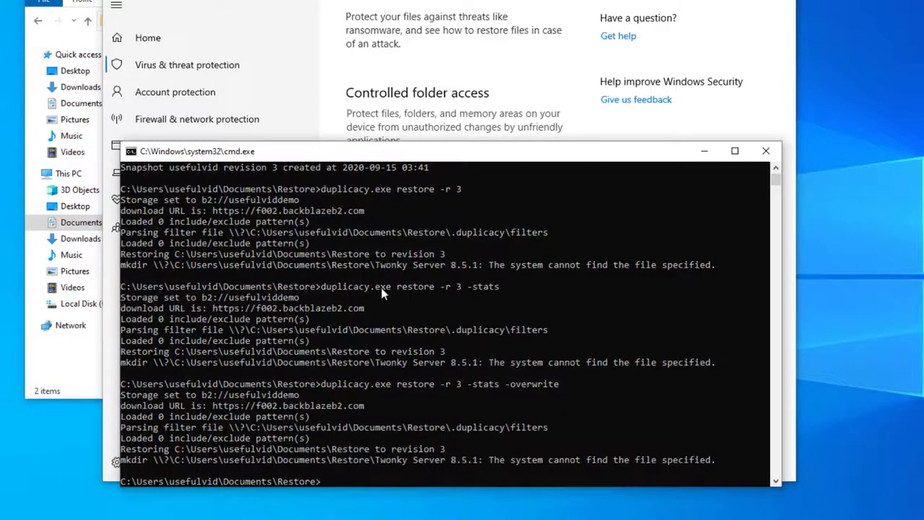
# Step: Rerun the restore of revision 3 with -stats -overwrite, then interrupt it
pyautogui.press('Up')
pyautogui.press('Return')
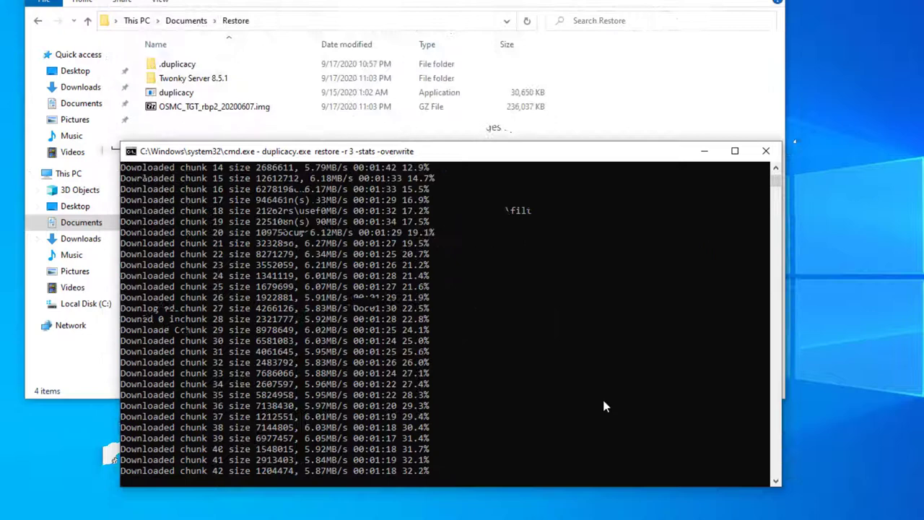
pyautogui.hotkey('ctrl', 'c')
# Step: Restart the restore with '-threads 5', correcting the mistyped '-threats' option
pyautogui.press('Up')
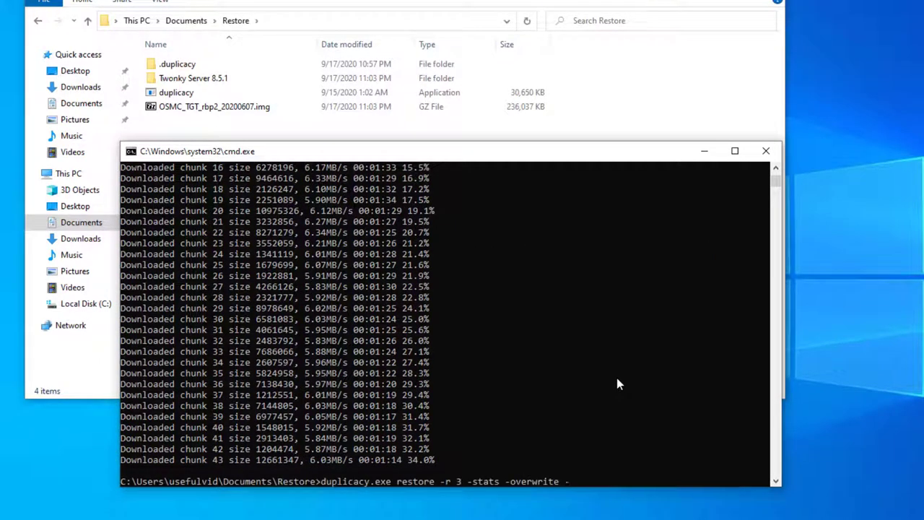
pyautogui.write('-')
pyautogui.write('threats 5')
pyautogui.press('Return')
pyautogui.press('Up')
pyautogui.press('BackSpace')
pyautogui.press('BackSpace')
pyautogui.press('BackSpace')
pyautogui.press('BackSpace')
pyautogui.write('ds ')
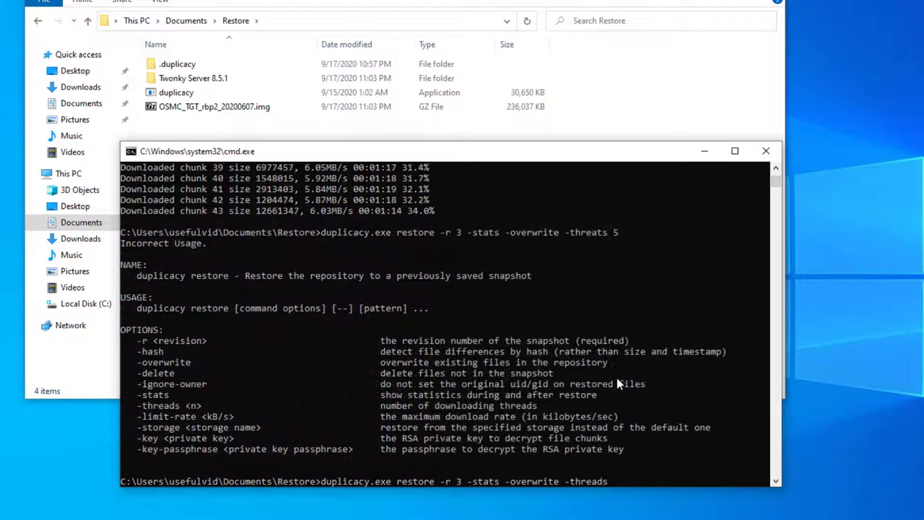
pyautogui.write('5')
pyautogui.press('Return')
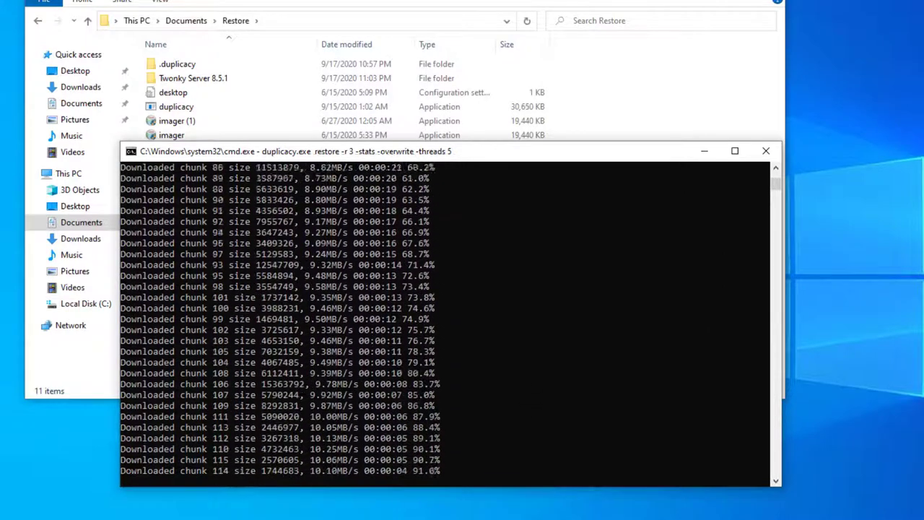
# Step: Open Downloads in a second Explorer window snapped beside Documents\Restore
pyautogui.click(391, 1)
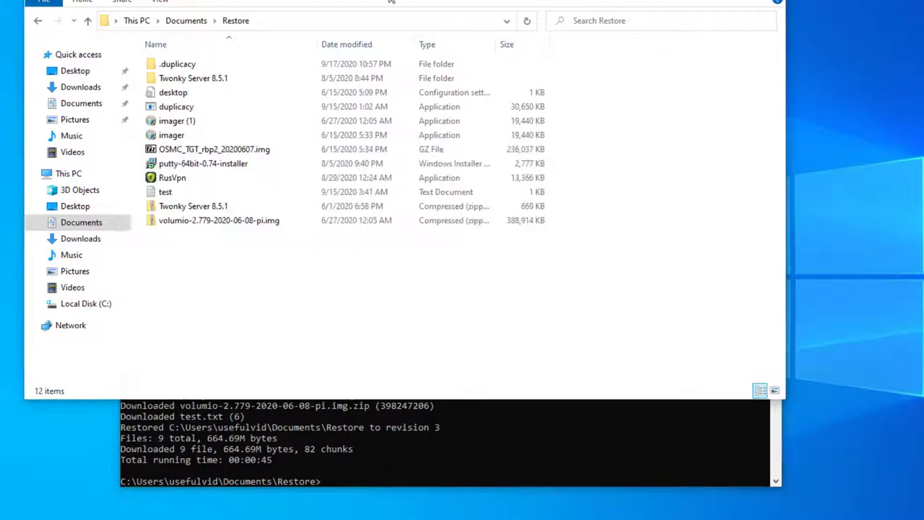
pyautogui.press('super+e')
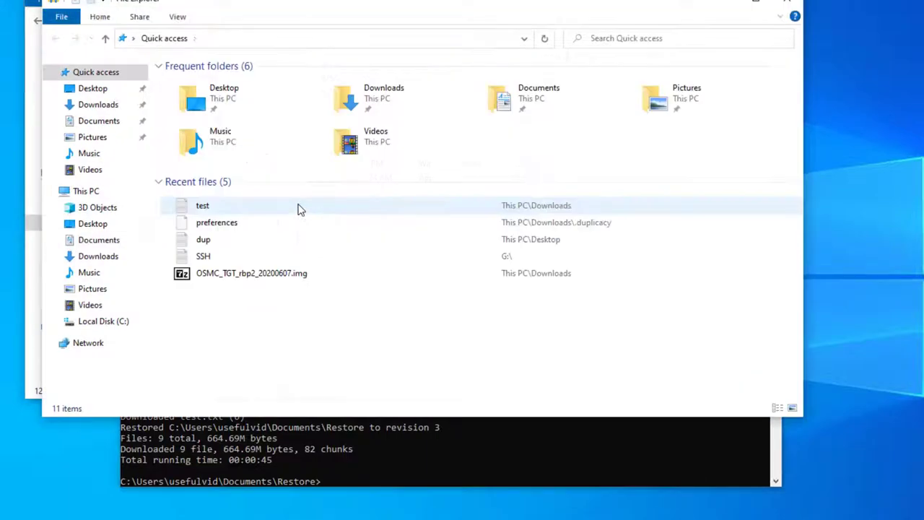
pyautogui.click(122, 256)
pyautogui.press('super+Right')
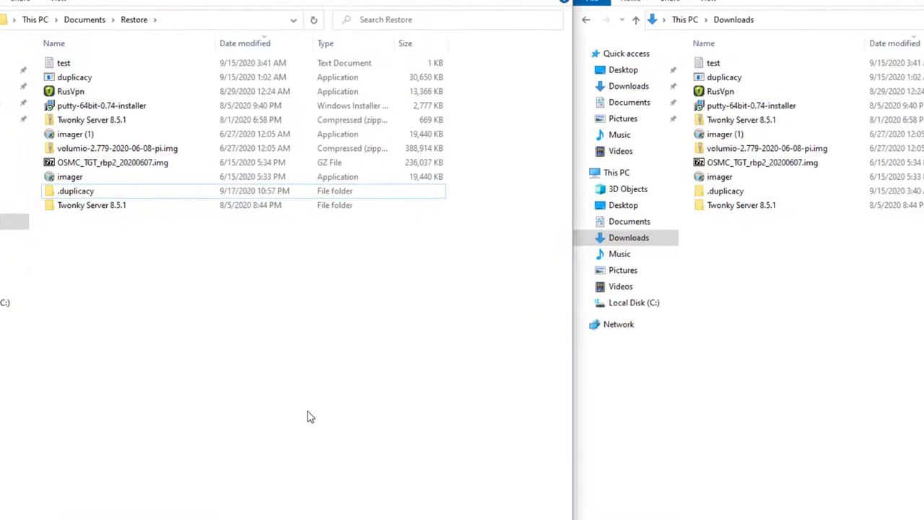